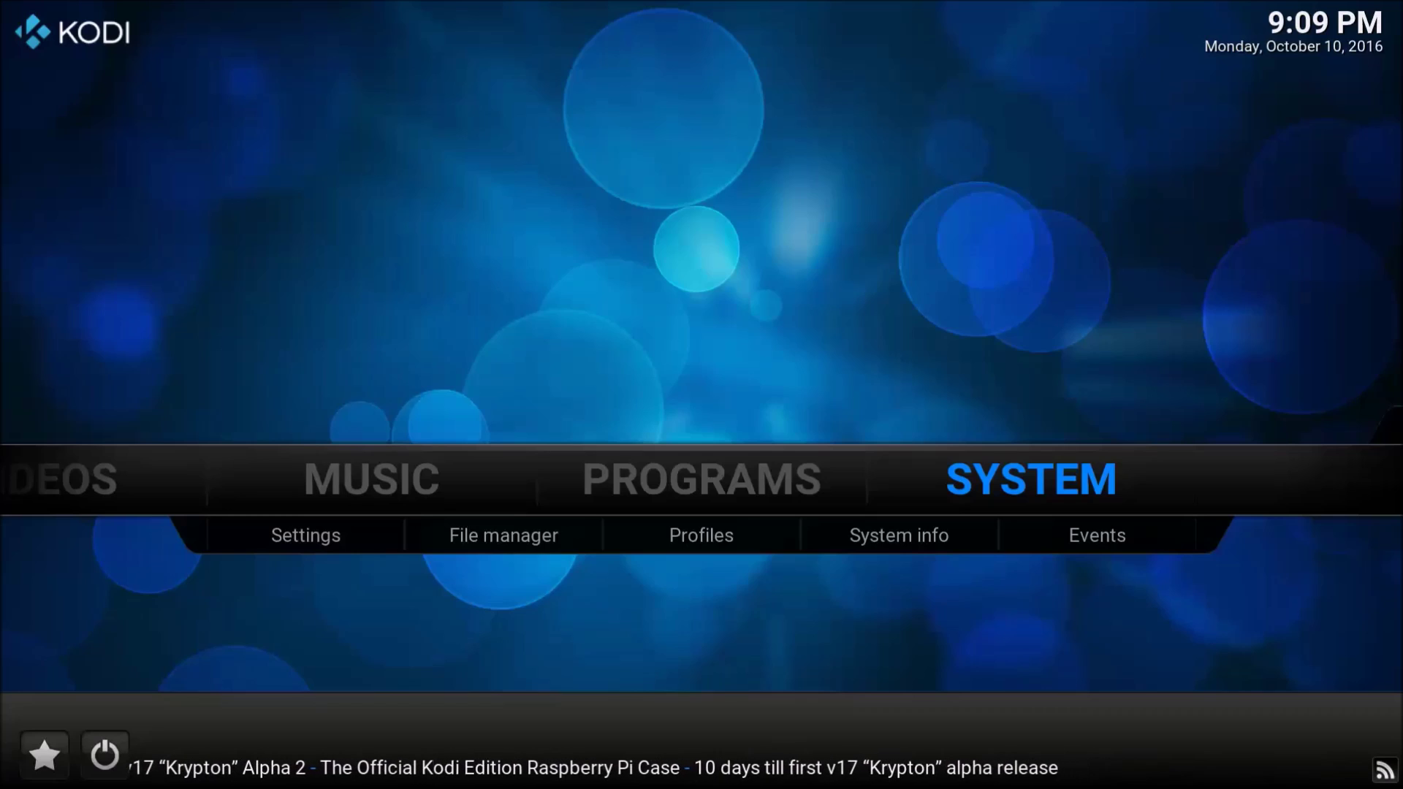
# Install and apply the Titan skin from Appearance > Skin > Get more...
pyautogui.press('Return')
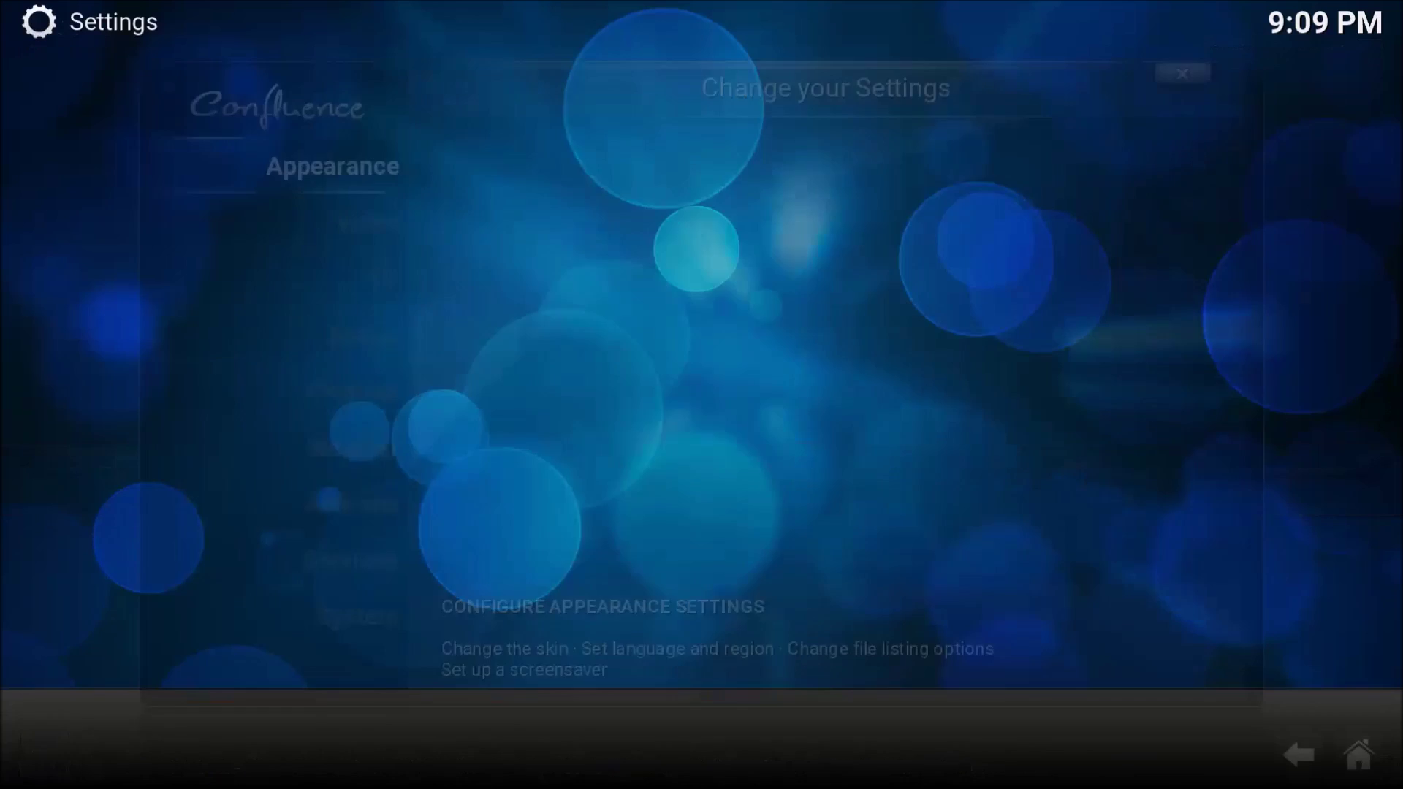
pyautogui.press('Return')
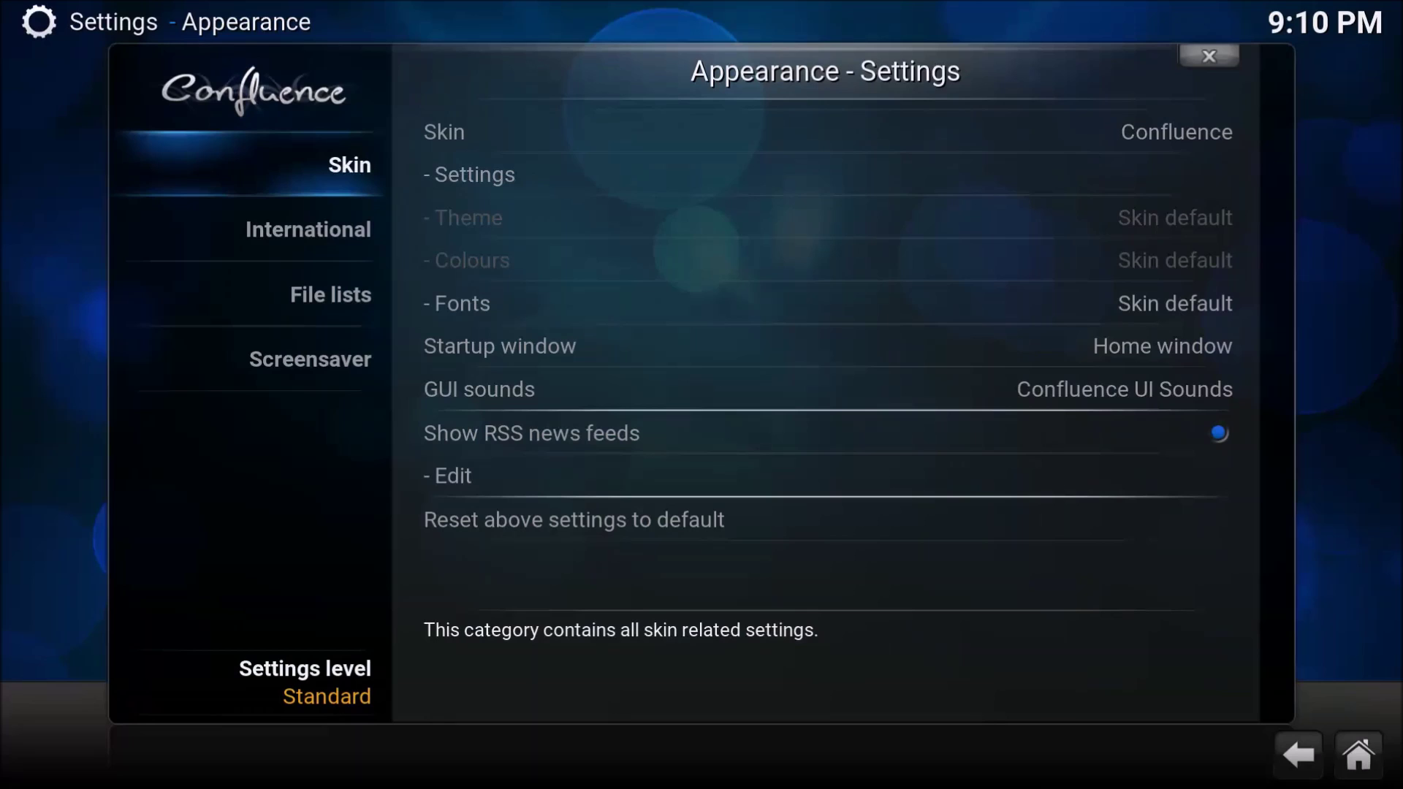
pyautogui.press('Right')
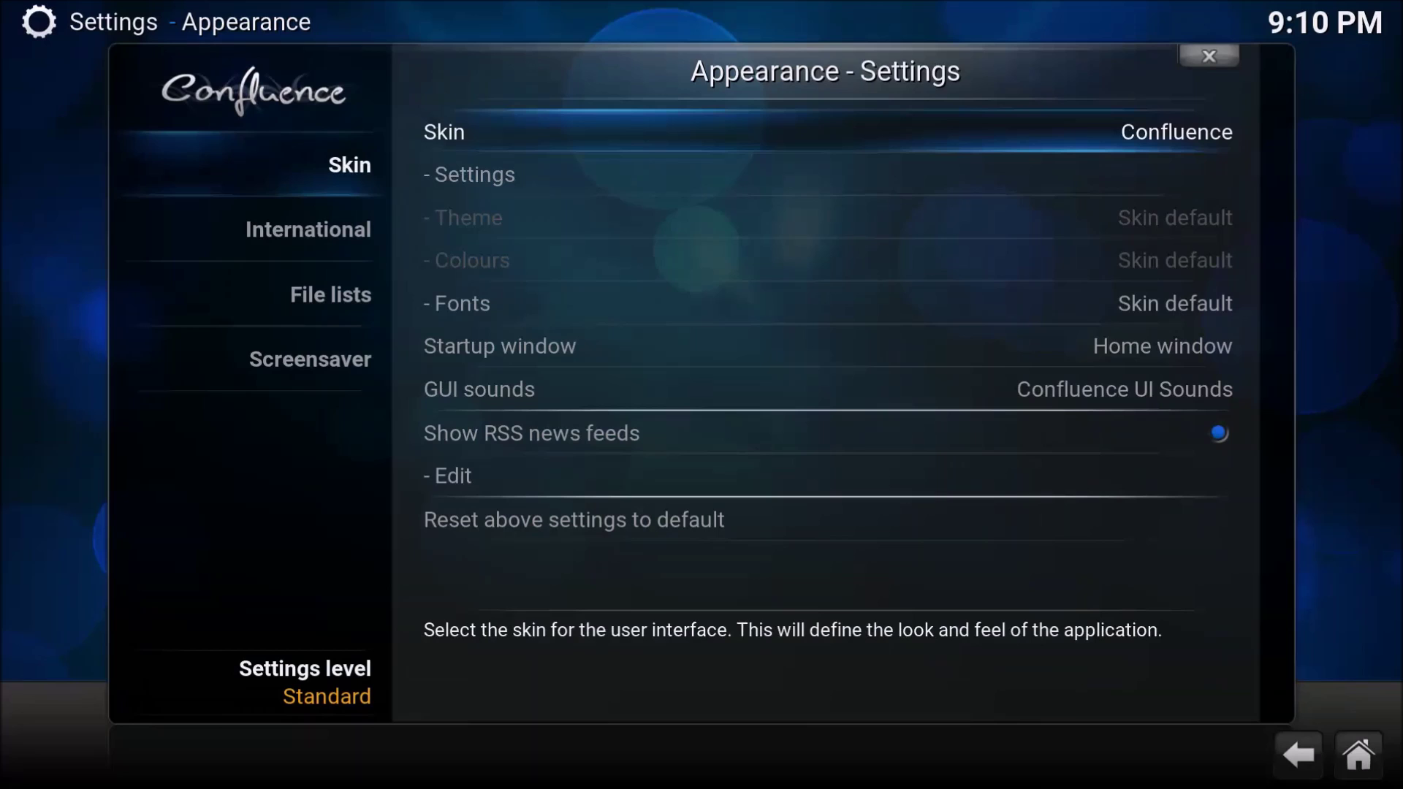
pyautogui.press('Return')
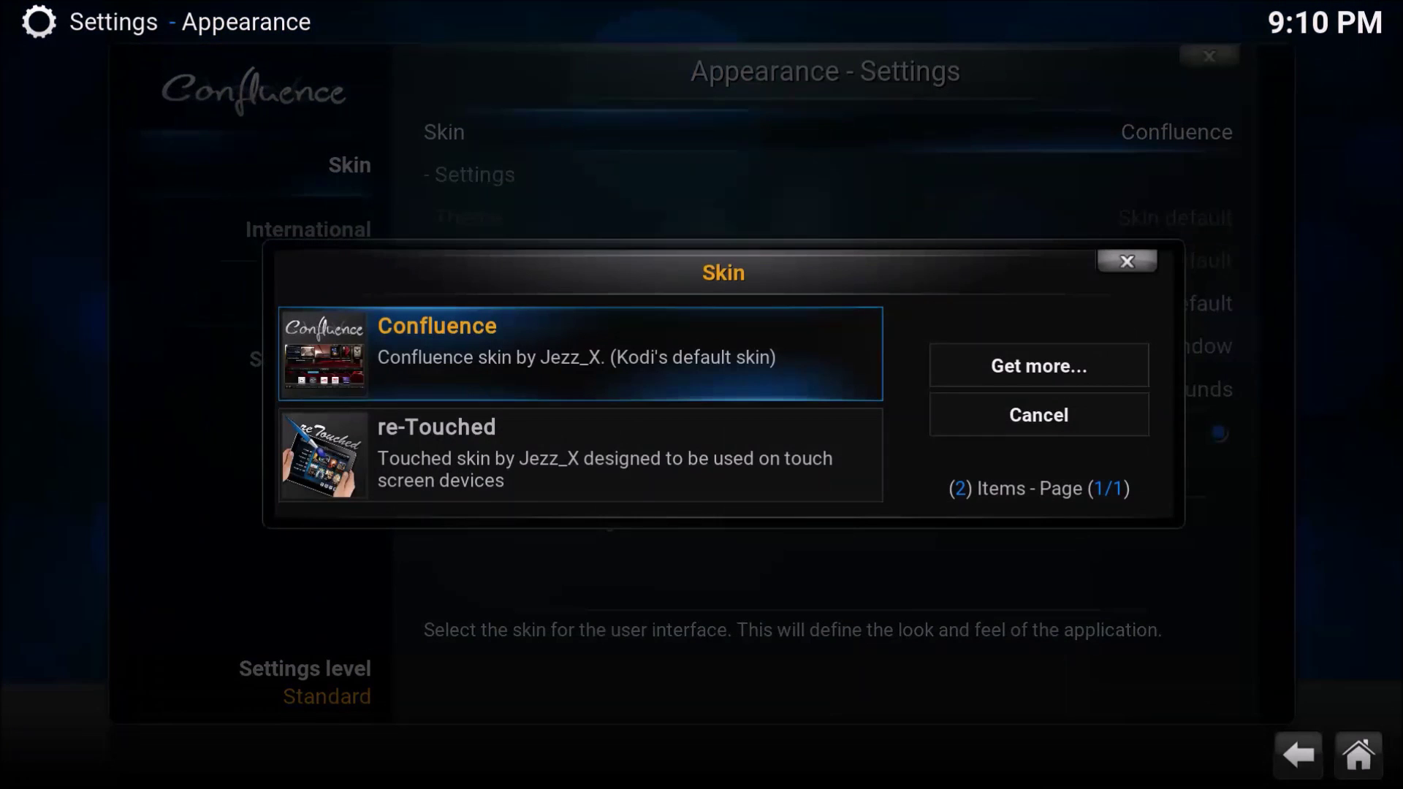
pyautogui.press('Right')
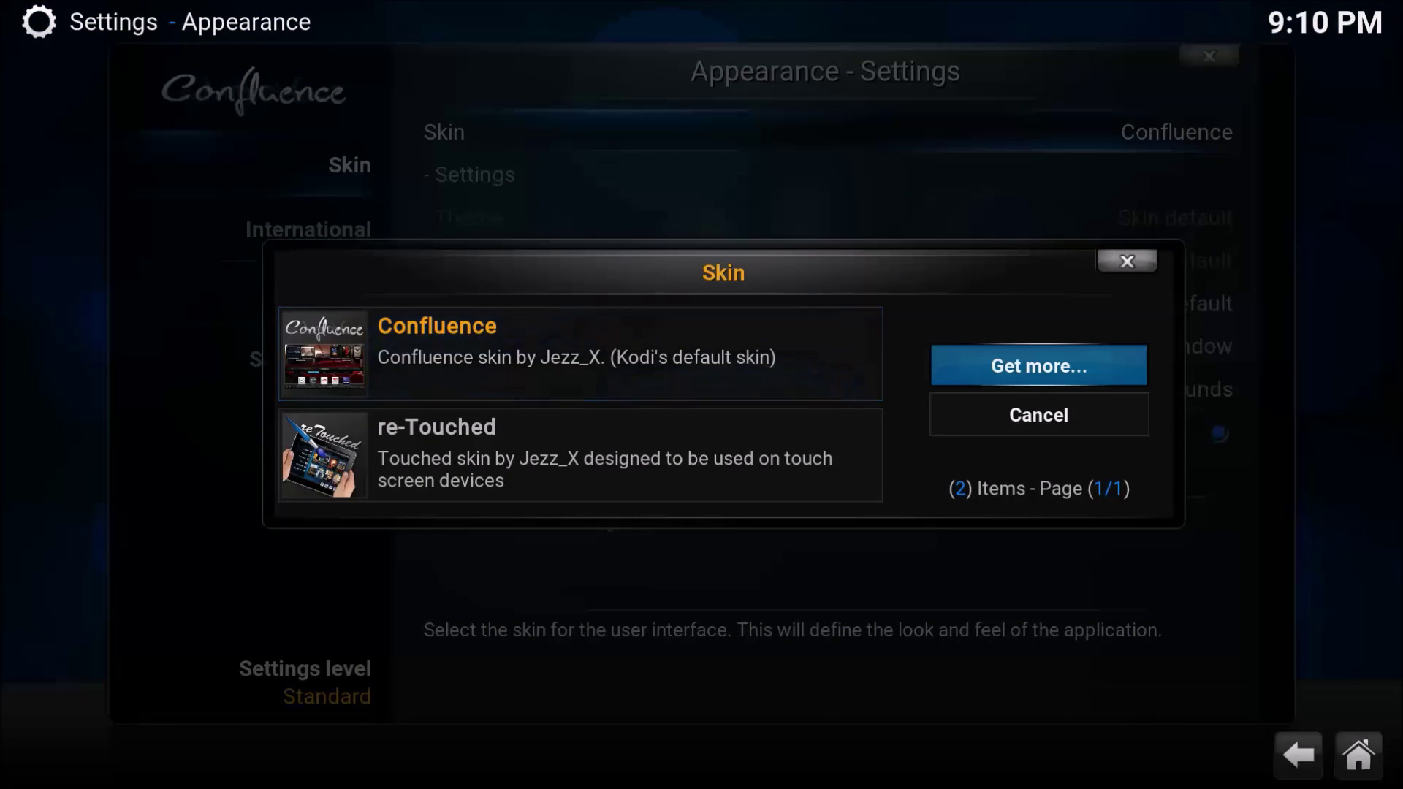
pyautogui.press('Return')
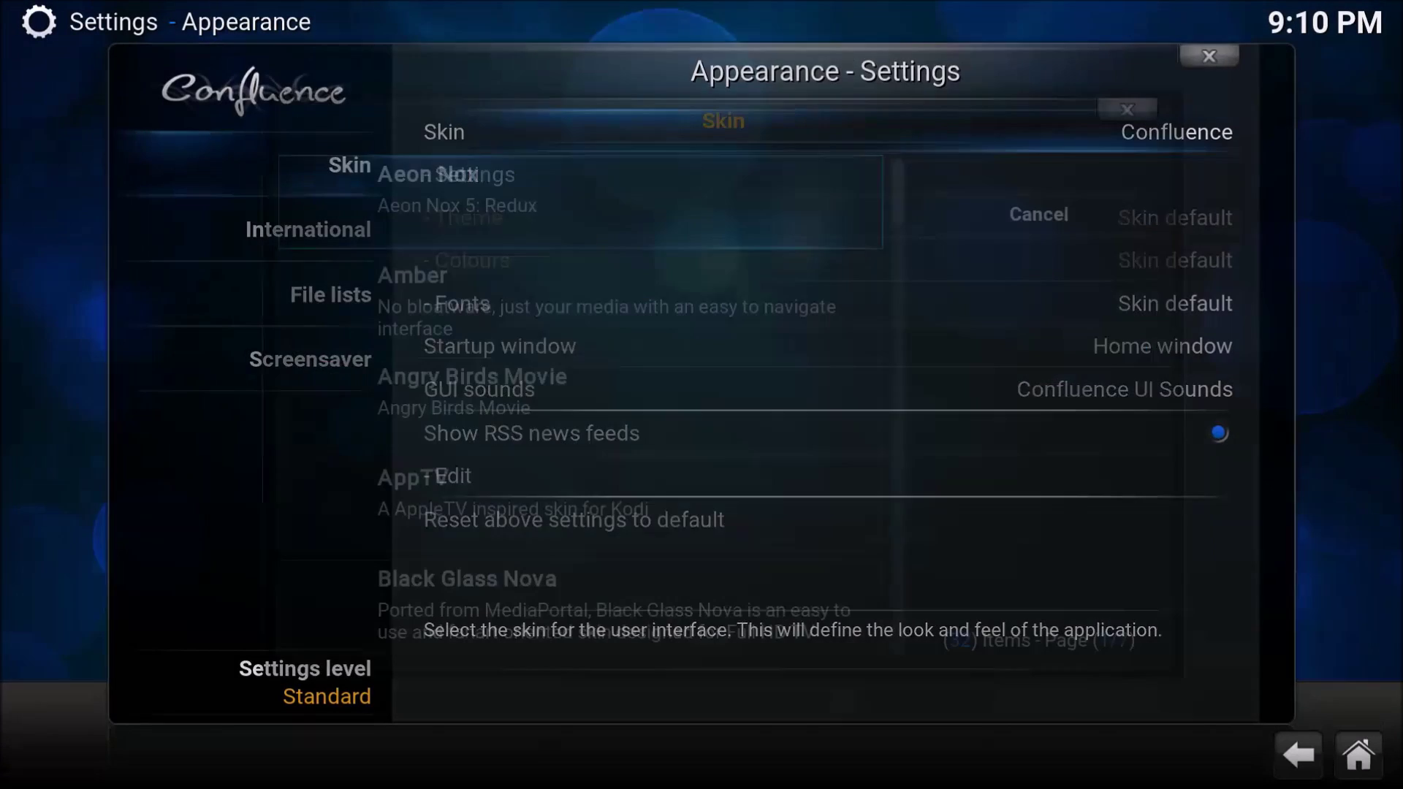
pyautogui.press('Down')
pyautogui.press('Down')
pyautogui.press('Down')
pyautogui.press('Down')
pyautogui.press('Down')
pyautogui.press('Down')
pyautogui.press('Down')
pyautogui.press('Down')
pyautogui.press('Down')
pyautogui.press('Down')
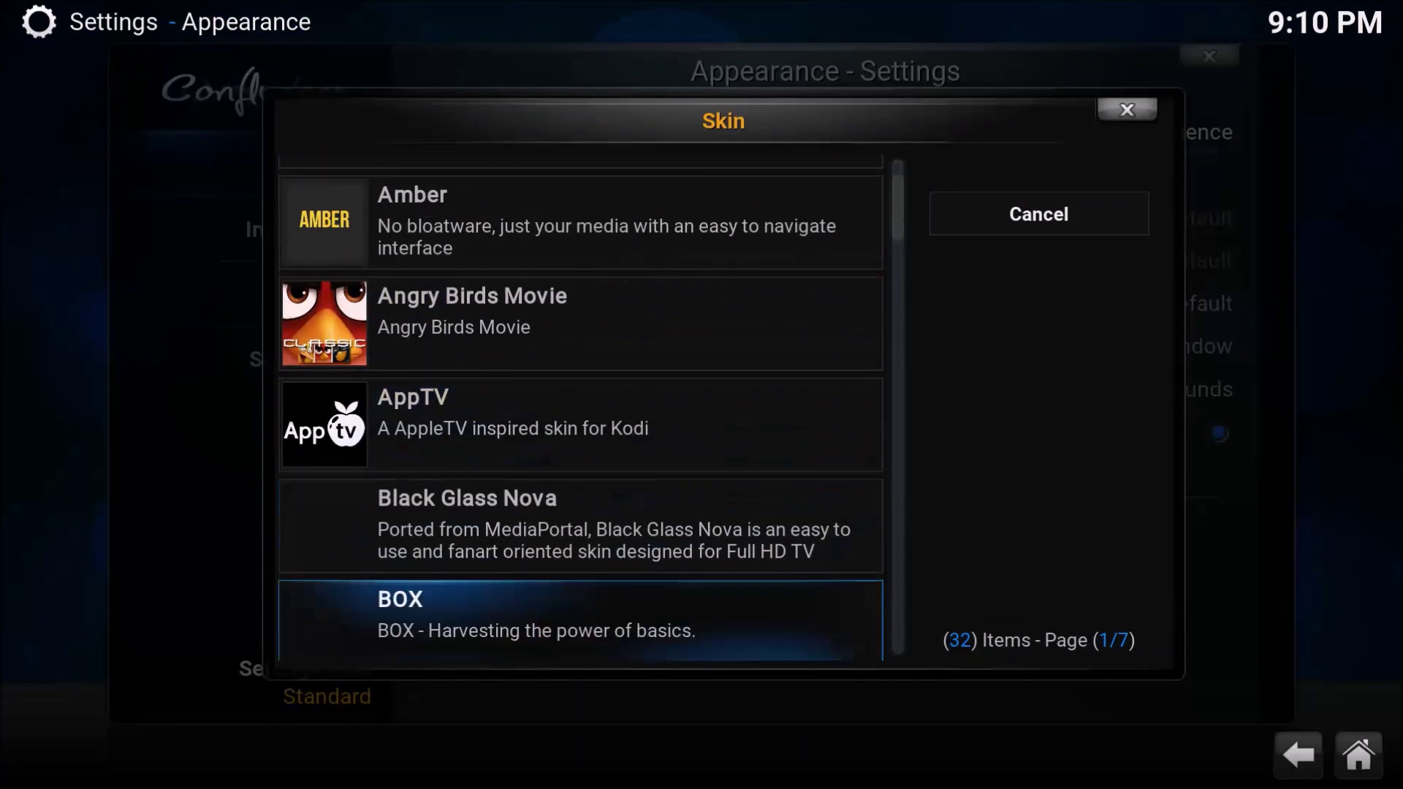
pyautogui.press('Down')
pyautogui.press('Down')
pyautogui.press('Down')
pyautogui.press('Down')
pyautogui.press('Down')
pyautogui.press('Down')
pyautogui.press('Down')
pyautogui.press('Down')
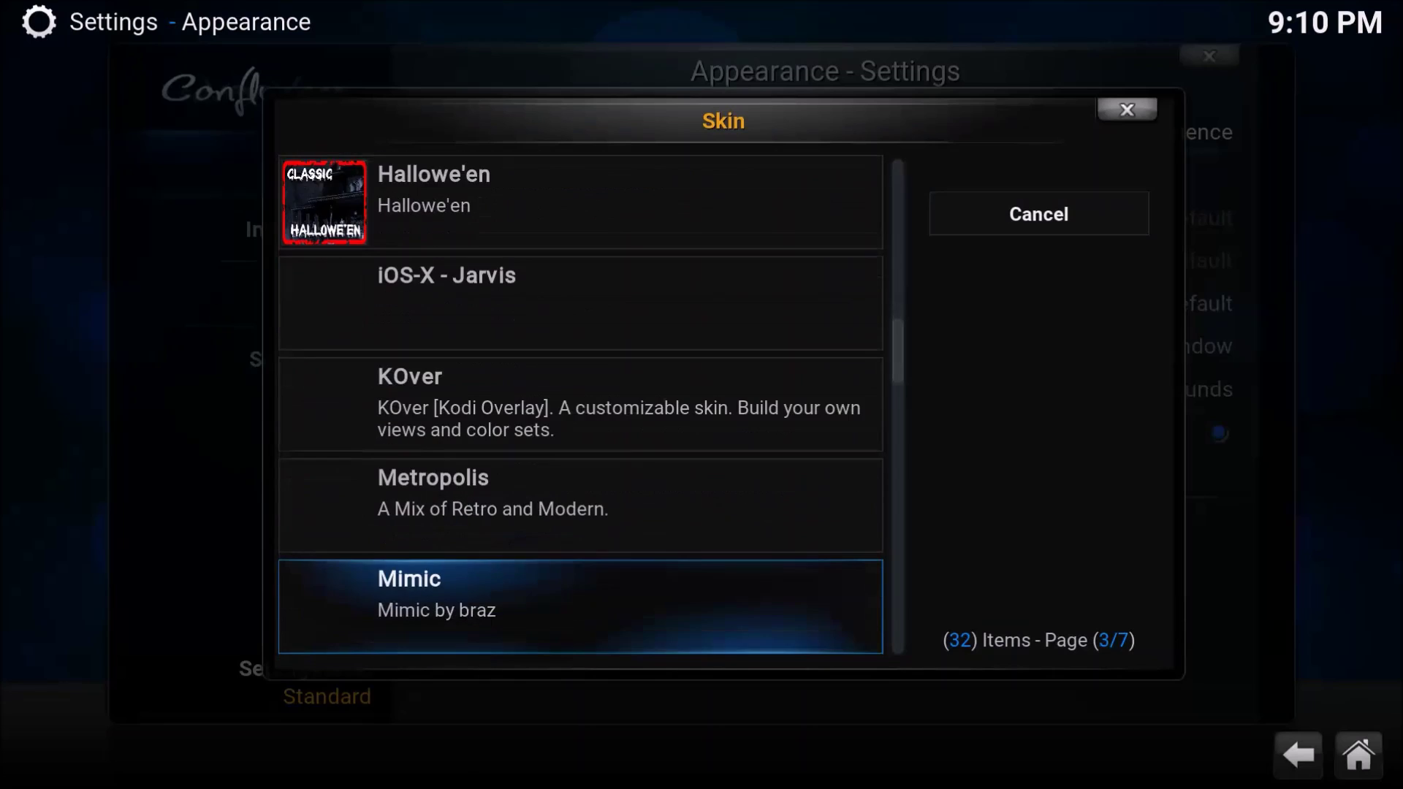
pyautogui.press('Down')
pyautogui.press('Down')
pyautogui.press('Down')
pyautogui.press('Down')
pyautogui.press('Down')
pyautogui.press('Down')
pyautogui.press('Down')
pyautogui.press('Down')
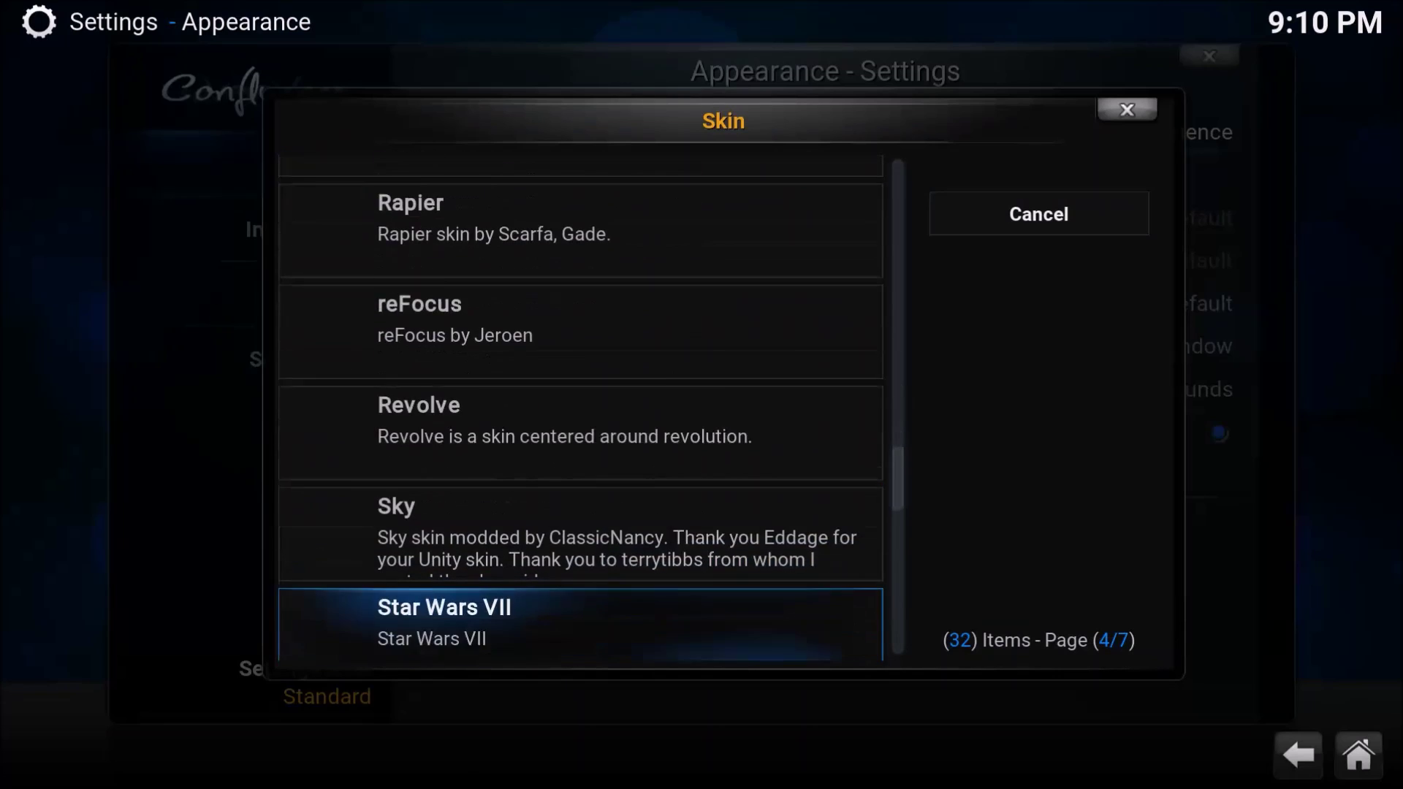
pyautogui.press('Up')
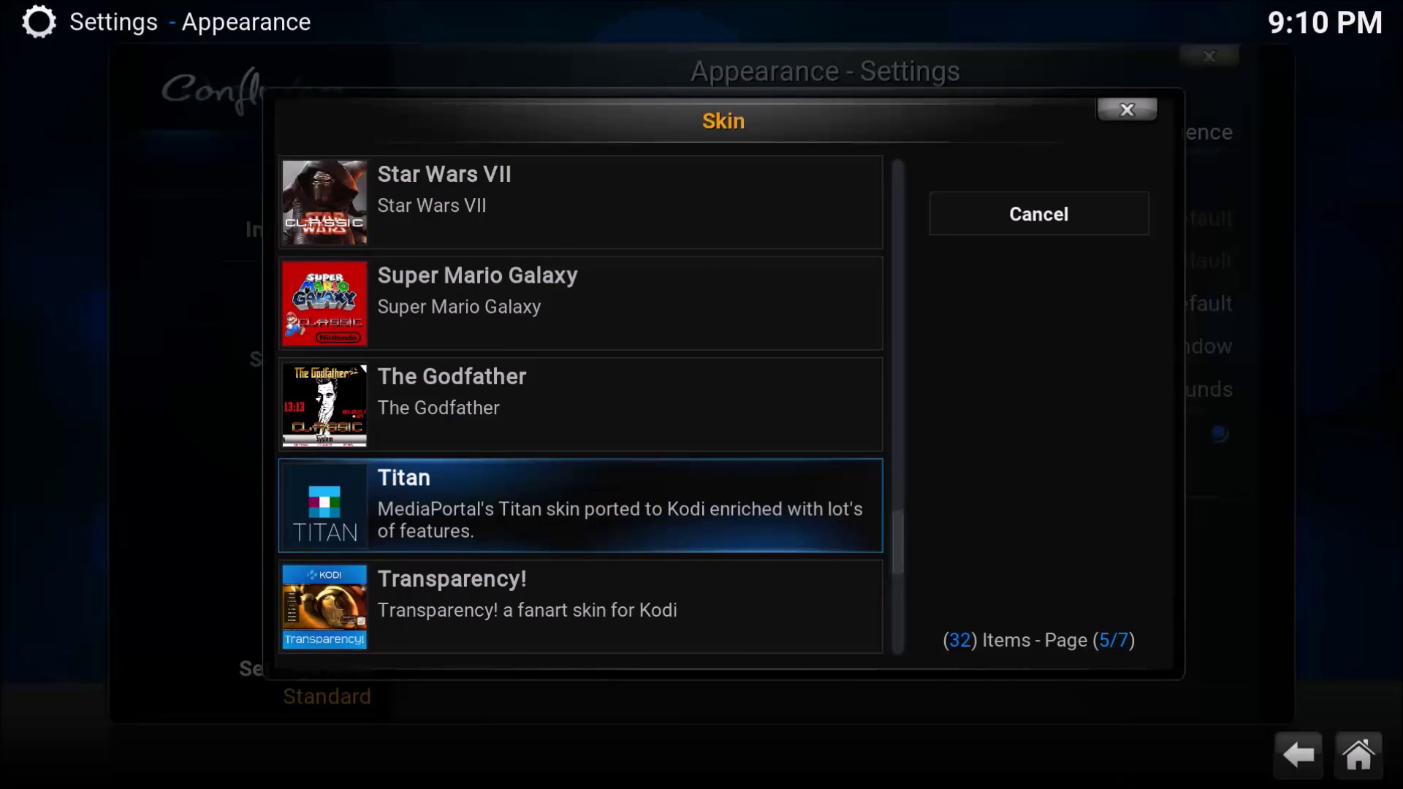
pyautogui.press('Return')
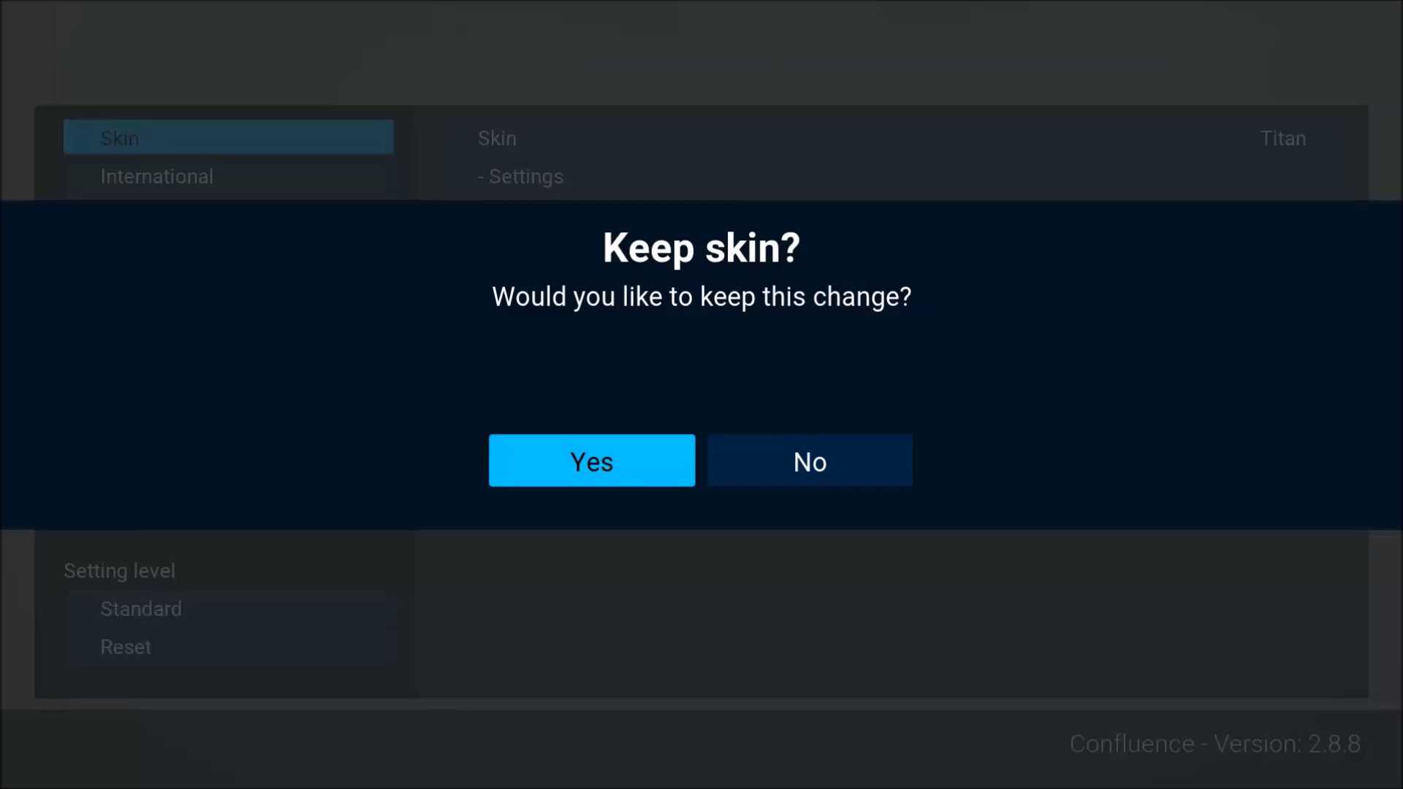
# Keep the Titan skin, then open Titan's Skin settings from the home Settings tile
pyautogui.press('Return')
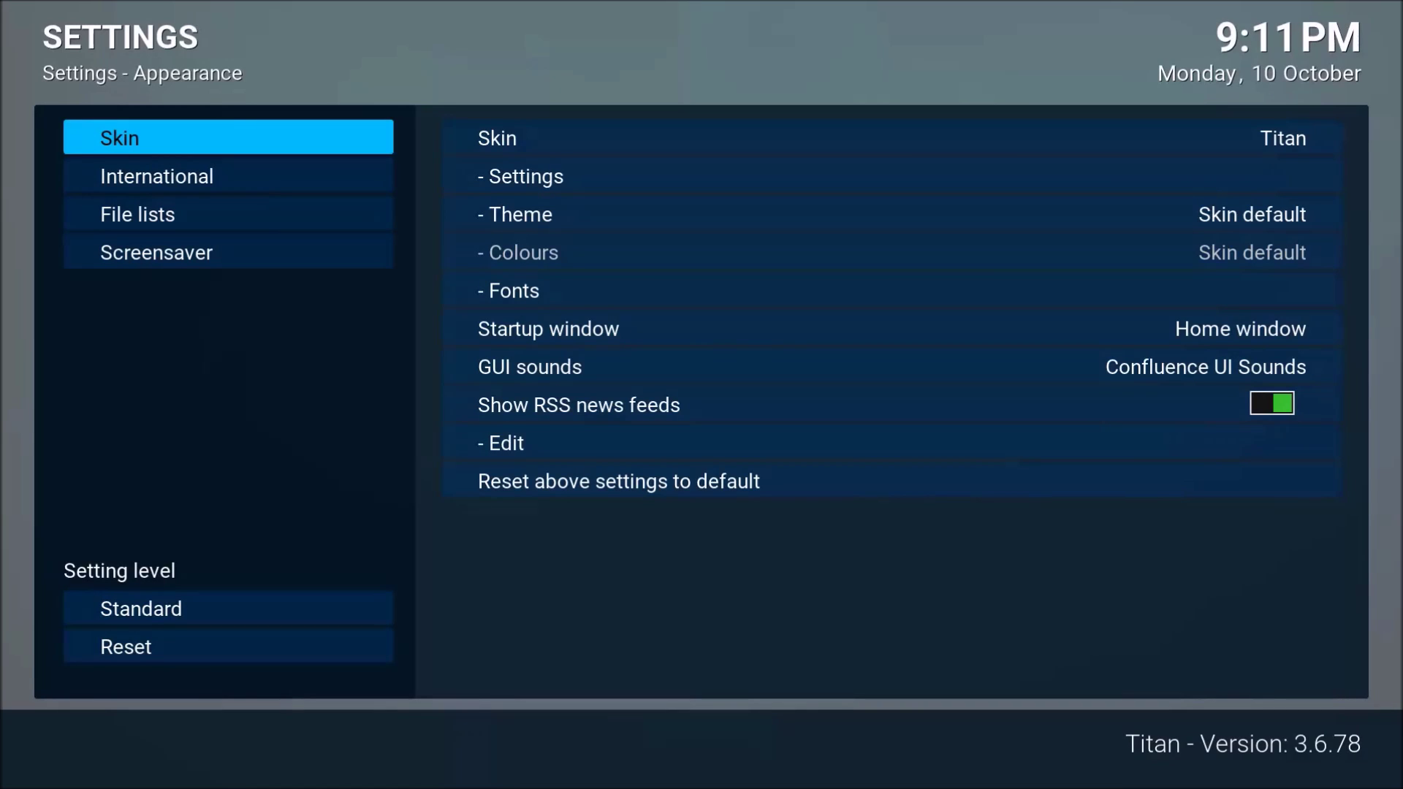
pyautogui.press('Escape')
pyautogui.press('Escape')
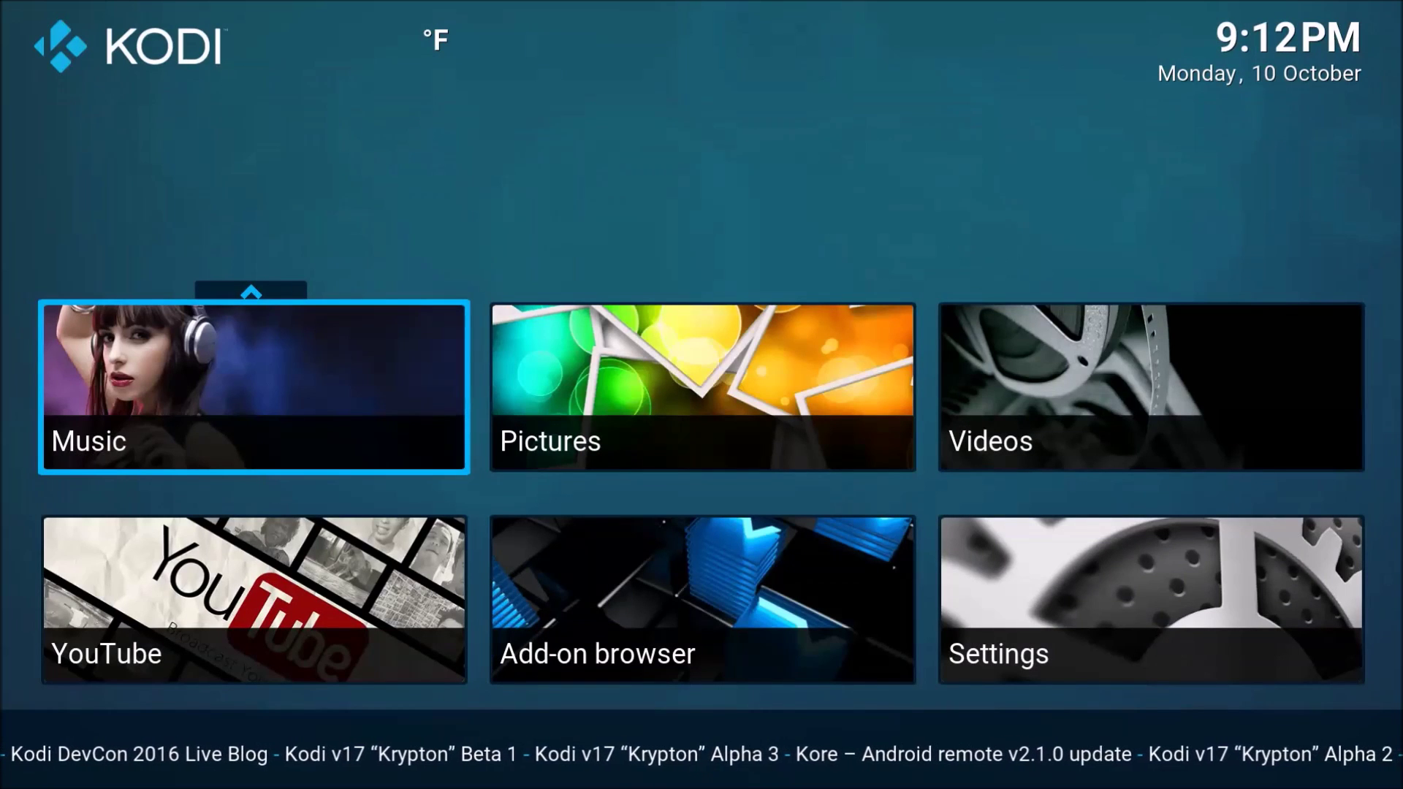
pyautogui.press('Right')
pyautogui.press('Right')
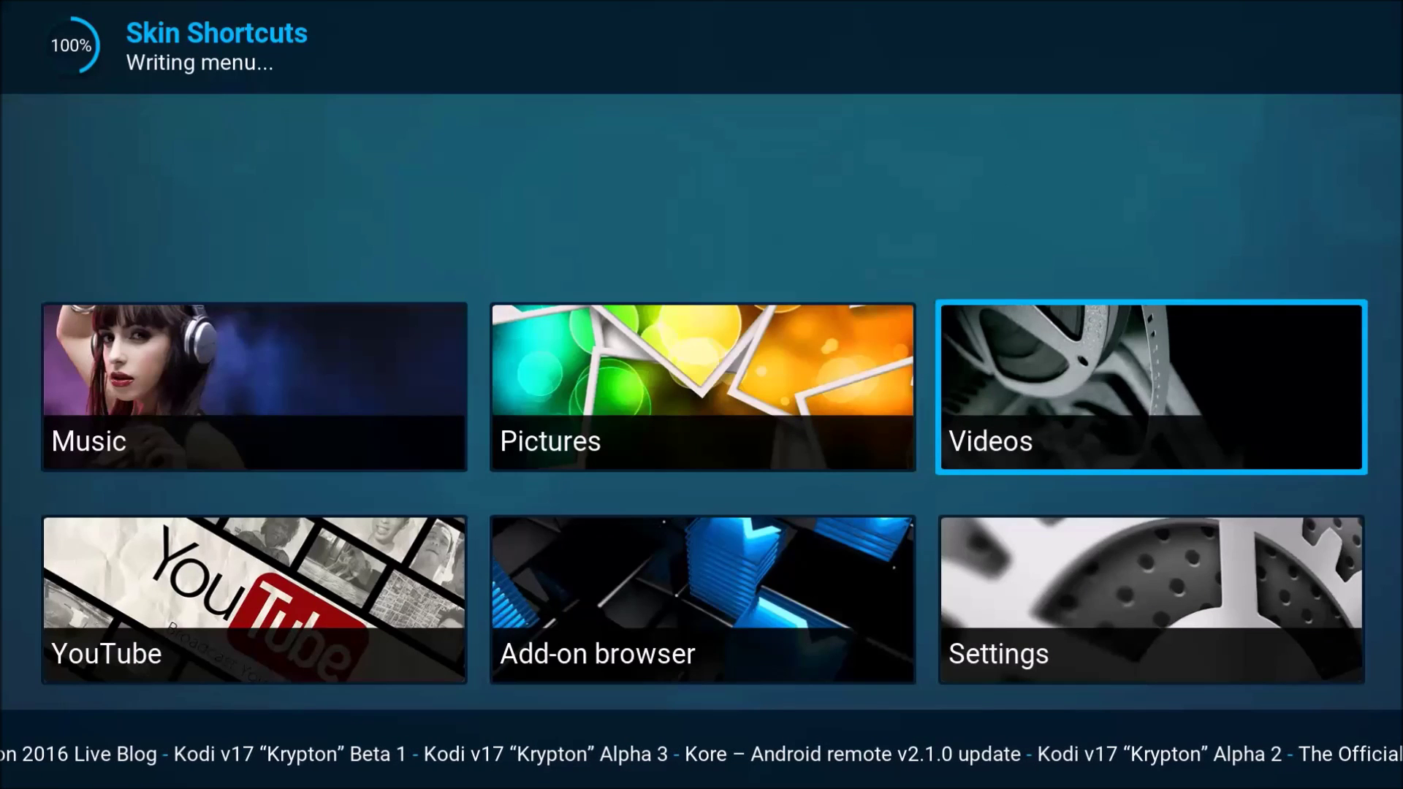
pyautogui.press('Right')
pyautogui.press('Right')
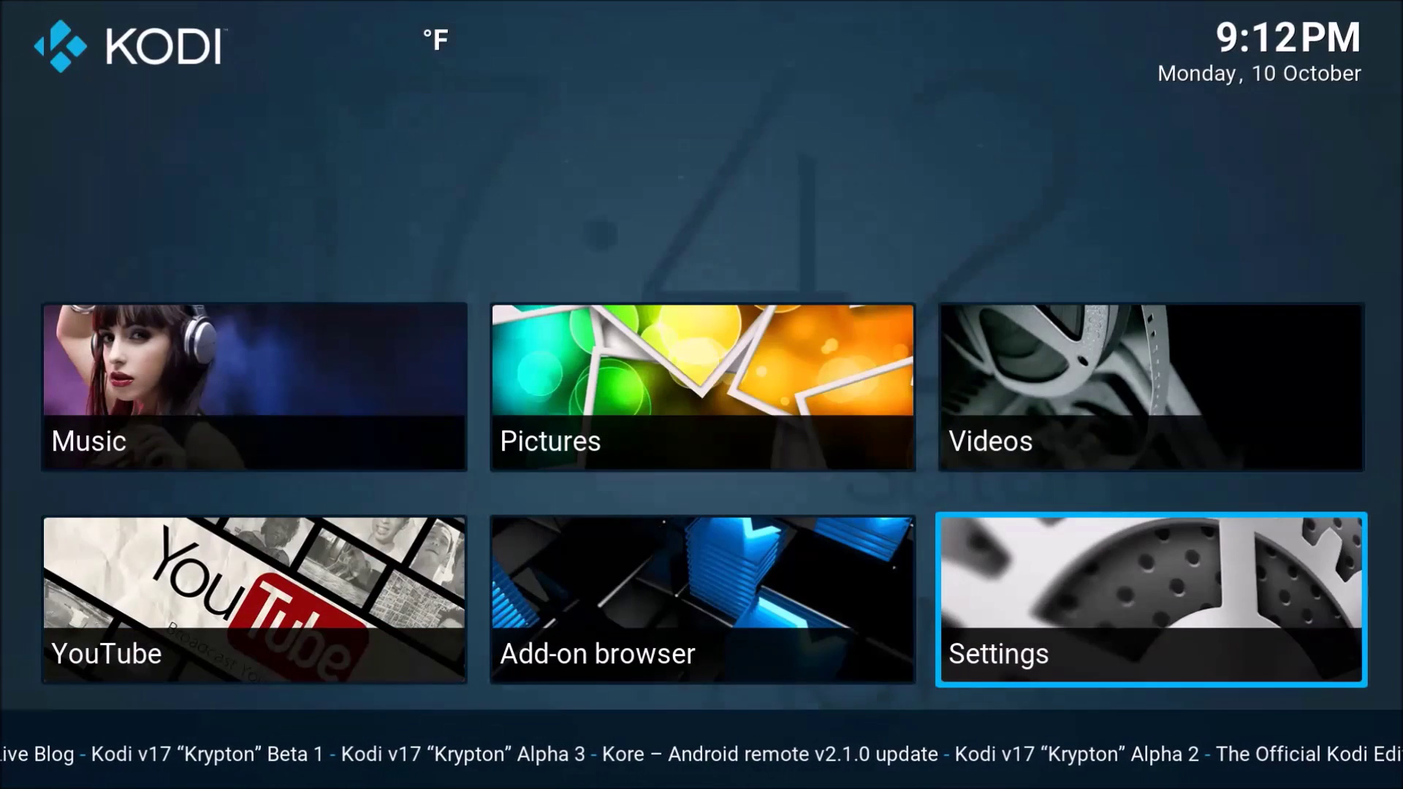
pyautogui.press('Down')
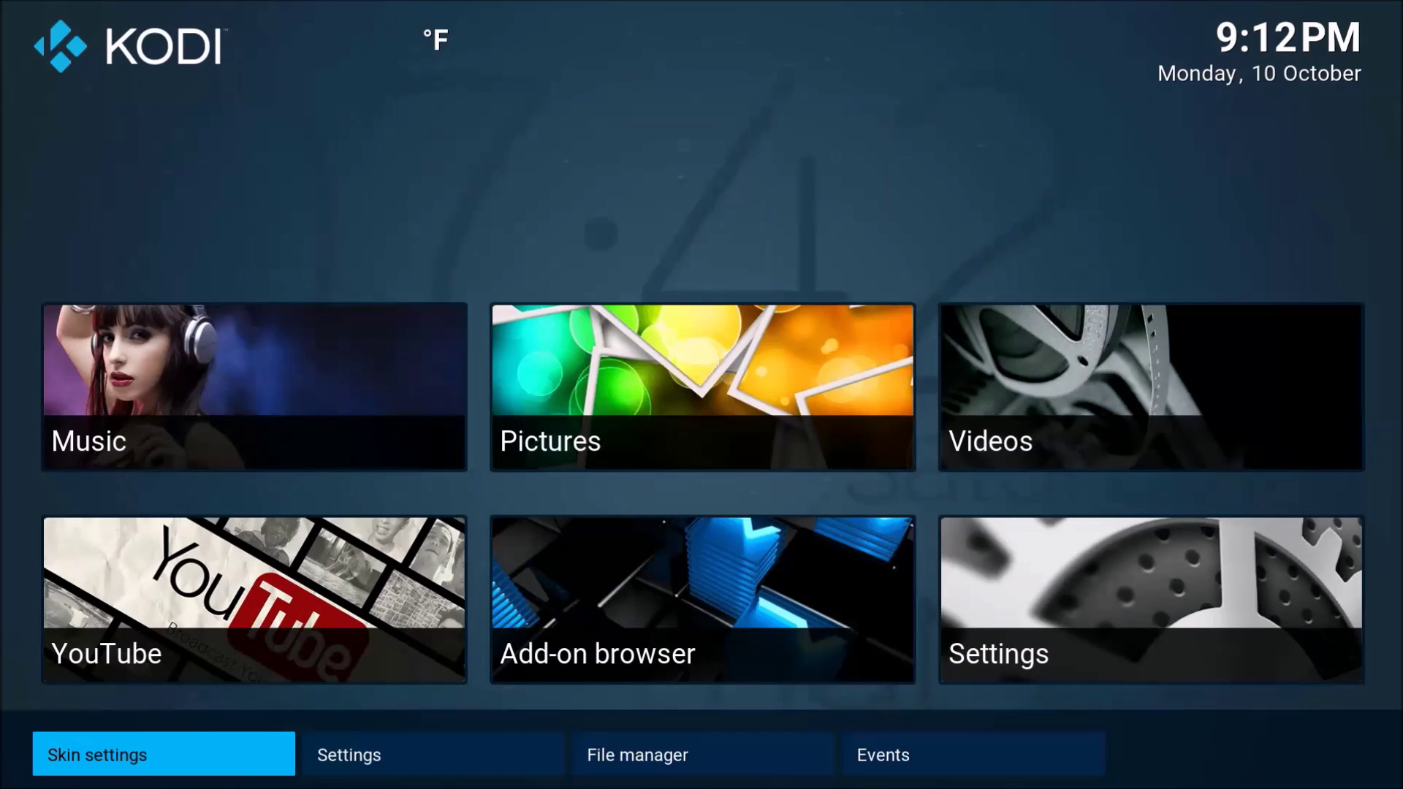
pyautogui.press('Return')
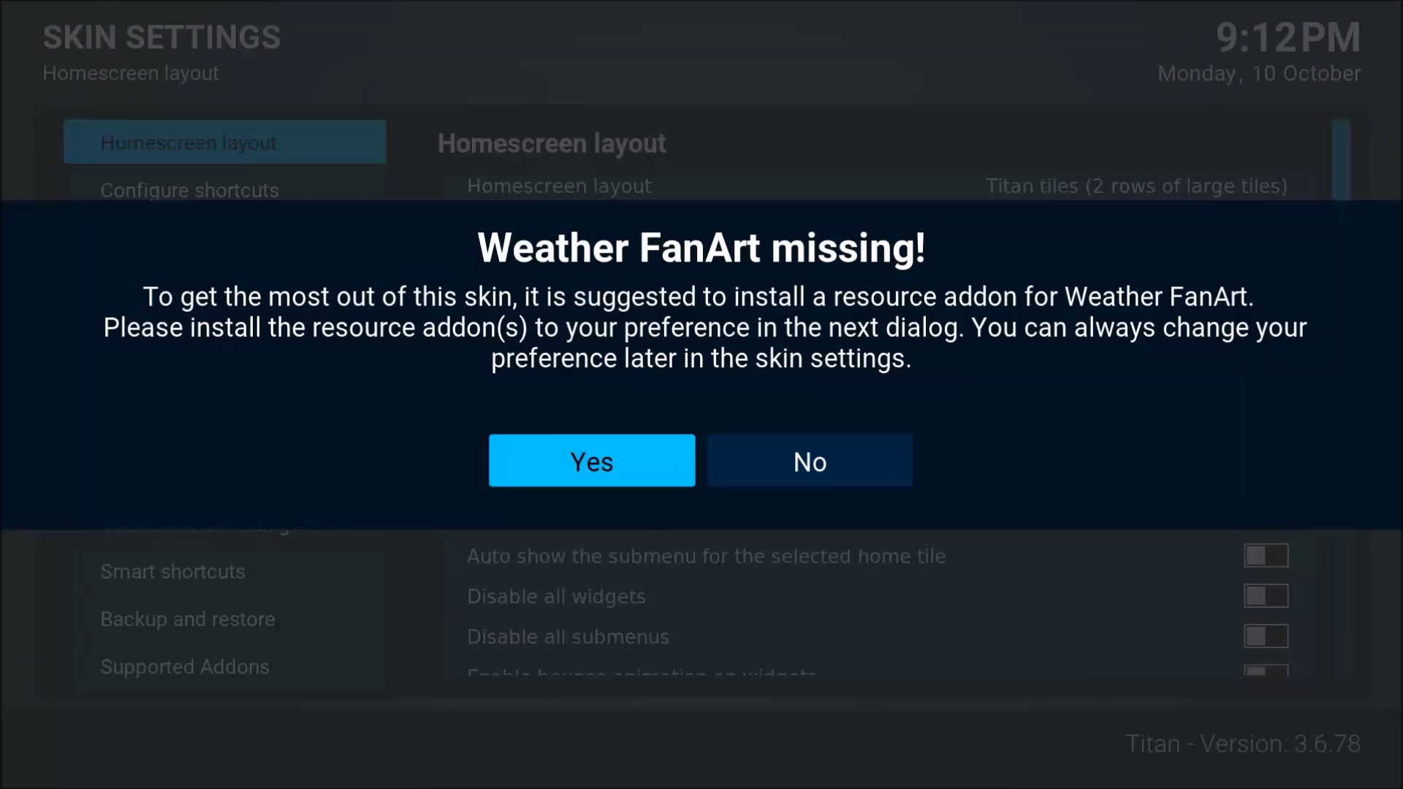
# Accept the Weather FanArt prompt, install Weather Fanart - Faded, then accept the Studio Logos prompt
pyautogui.press('Return')
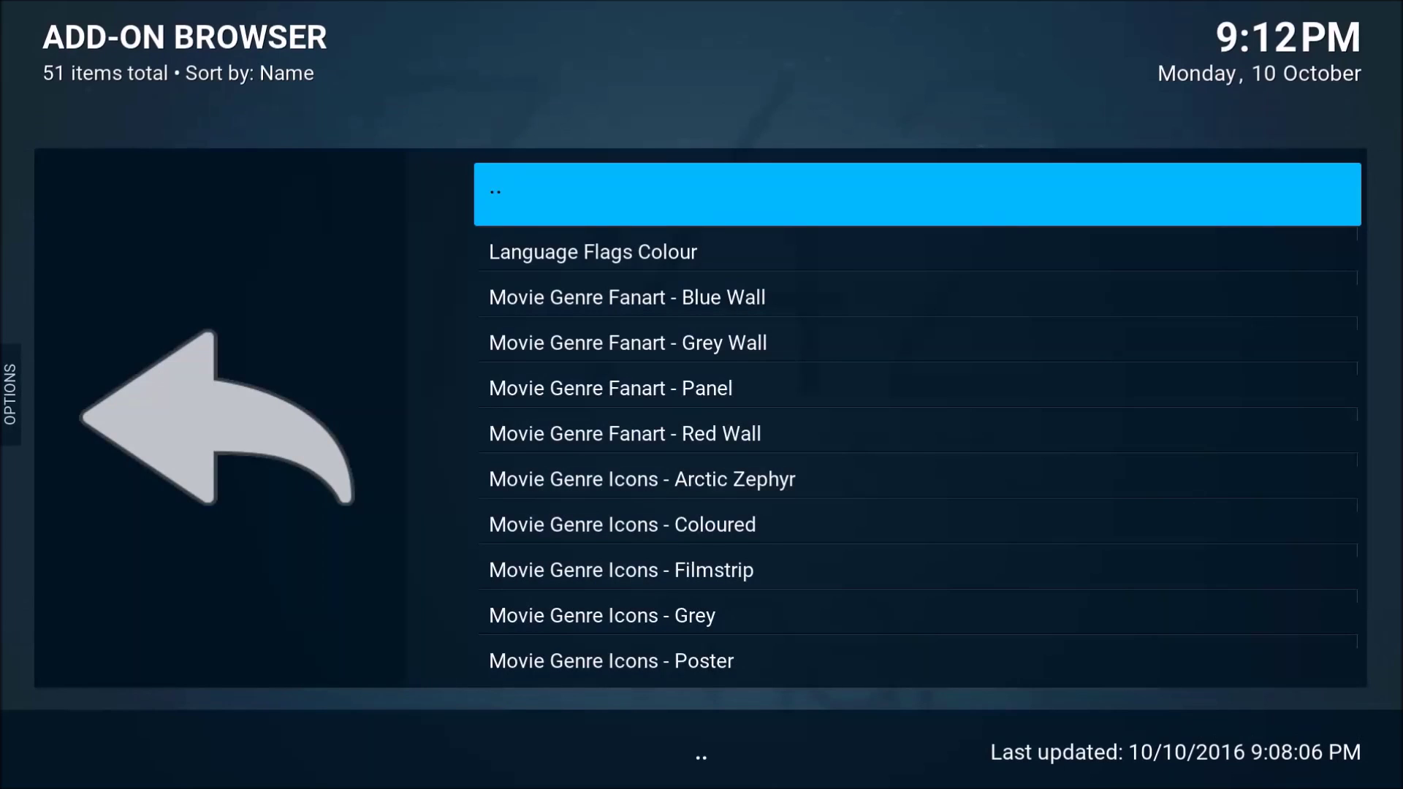
pyautogui.press('Down')
pyautogui.press('Down')
pyautogui.press('Down')
pyautogui.press('Down')
pyautogui.press('Down')
pyautogui.press('Down')
pyautogui.press('Down')
pyautogui.press('Down')
pyautogui.press('Down')
pyautogui.press('Down')
pyautogui.press('Down')
pyautogui.press('Down')
pyautogui.press('Down')
pyautogui.press('Down')
pyautogui.press('Down')
pyautogui.press('Down')
pyautogui.press('Down')
pyautogui.press('Down')
pyautogui.press('Down')
pyautogui.press('Down')
pyautogui.press('Down')
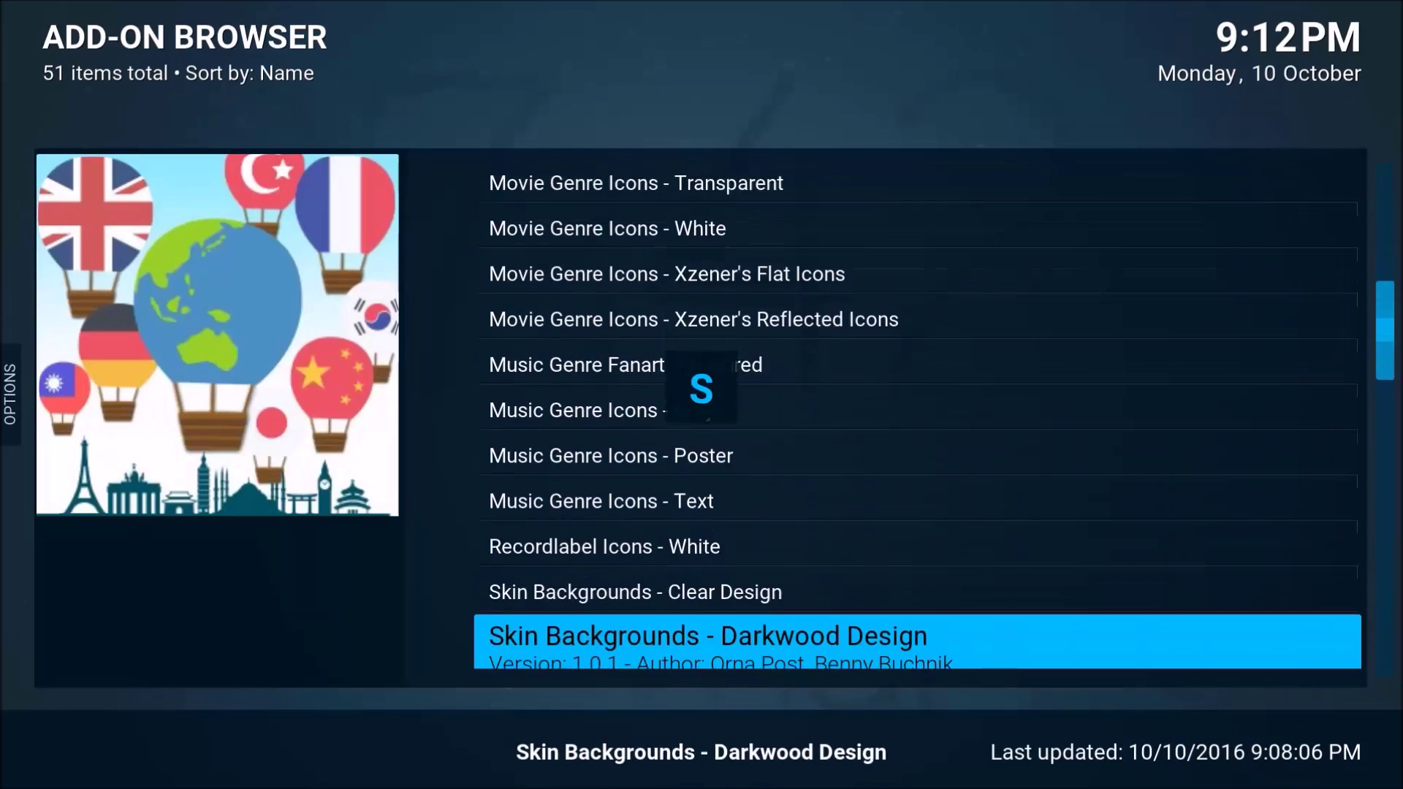
pyautogui.press('Down')
pyautogui.press('Down')
pyautogui.press('Down')
pyautogui.press('Down')
pyautogui.press('Down')
pyautogui.press('Down')
pyautogui.press('Down')
pyautogui.press('Down')
pyautogui.press('Down')
pyautogui.press('Down')
pyautogui.press('Down')
pyautogui.press('Down')
pyautogui.press('Down')
pyautogui.press('Down')
pyautogui.press('Down')
pyautogui.press('Down')
pyautogui.press('Down')
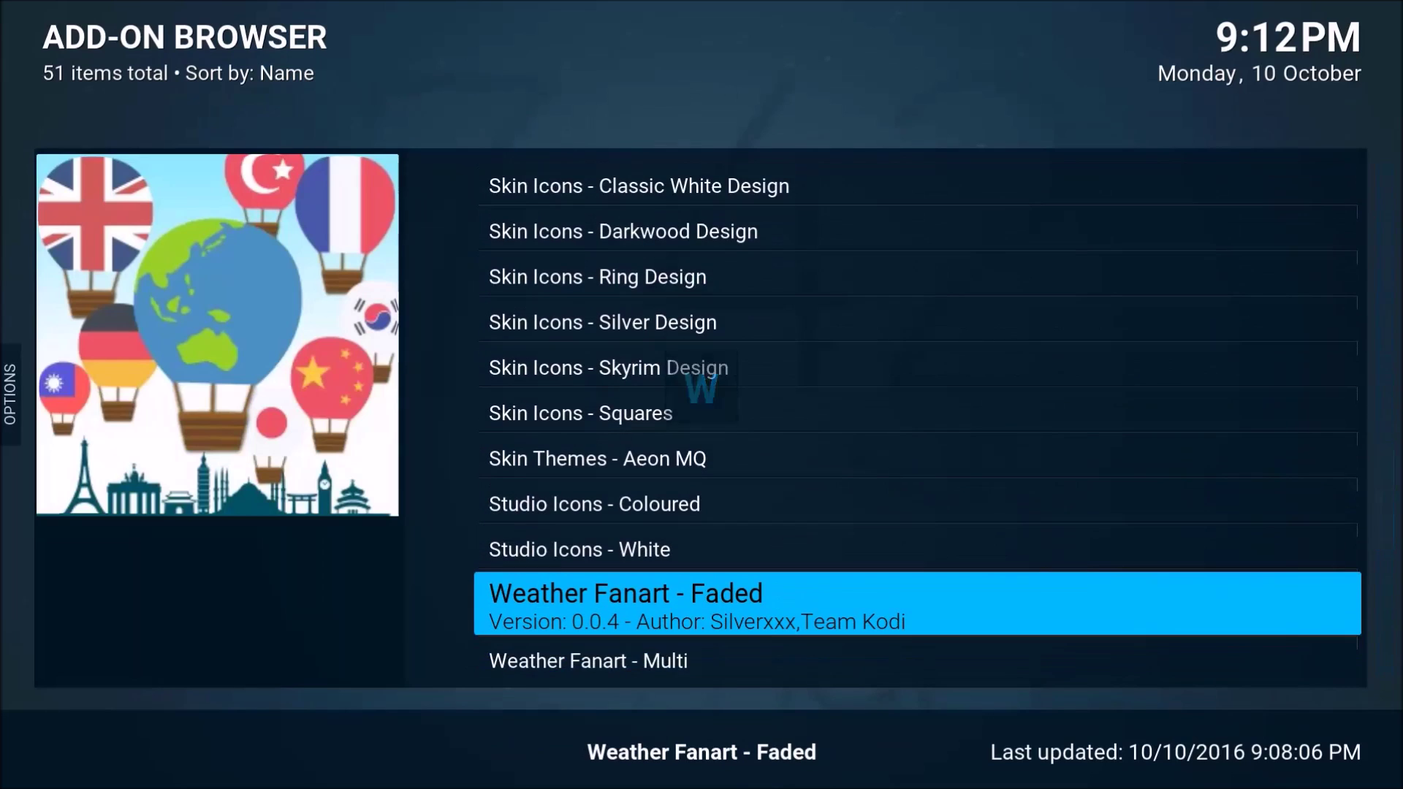
pyautogui.press('Return')
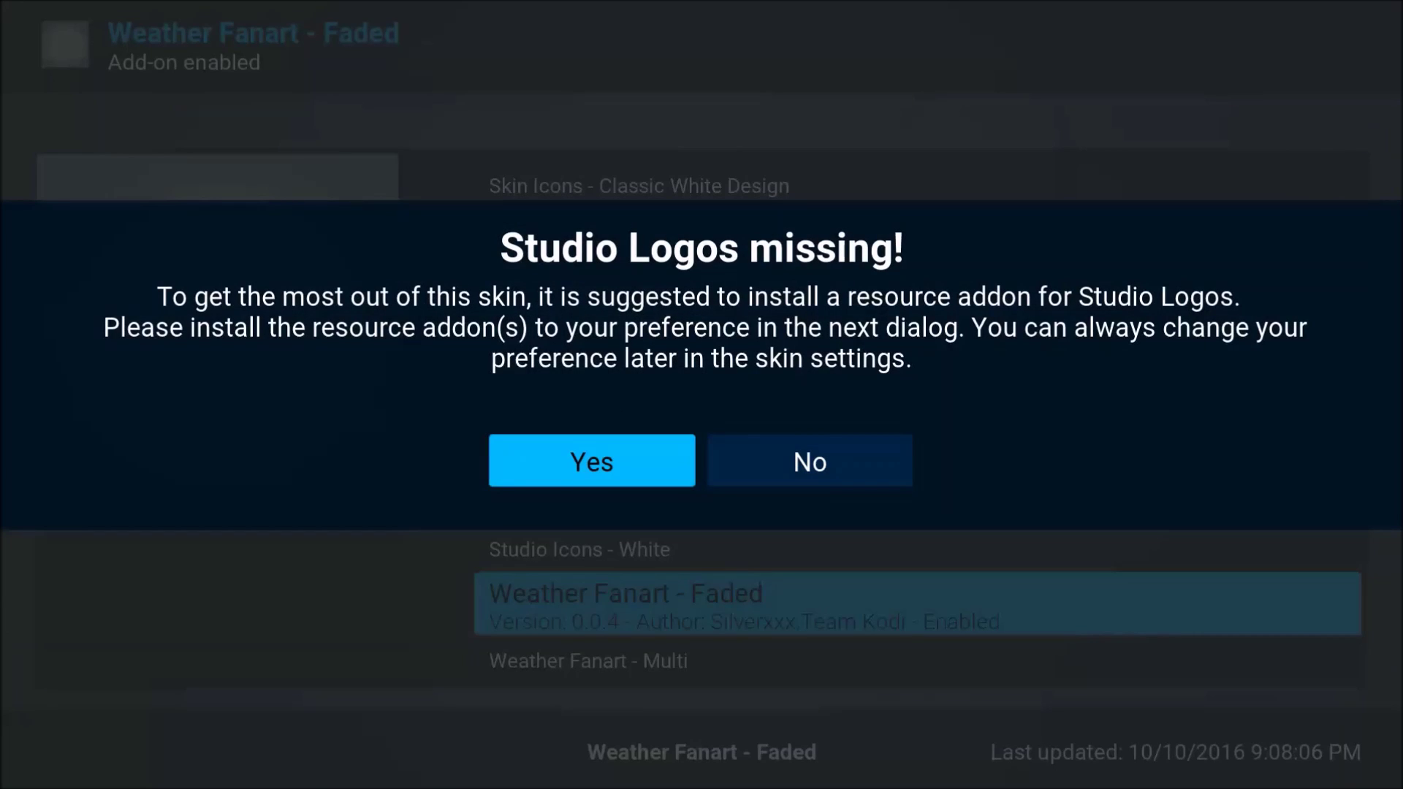
pyautogui.press('Return')
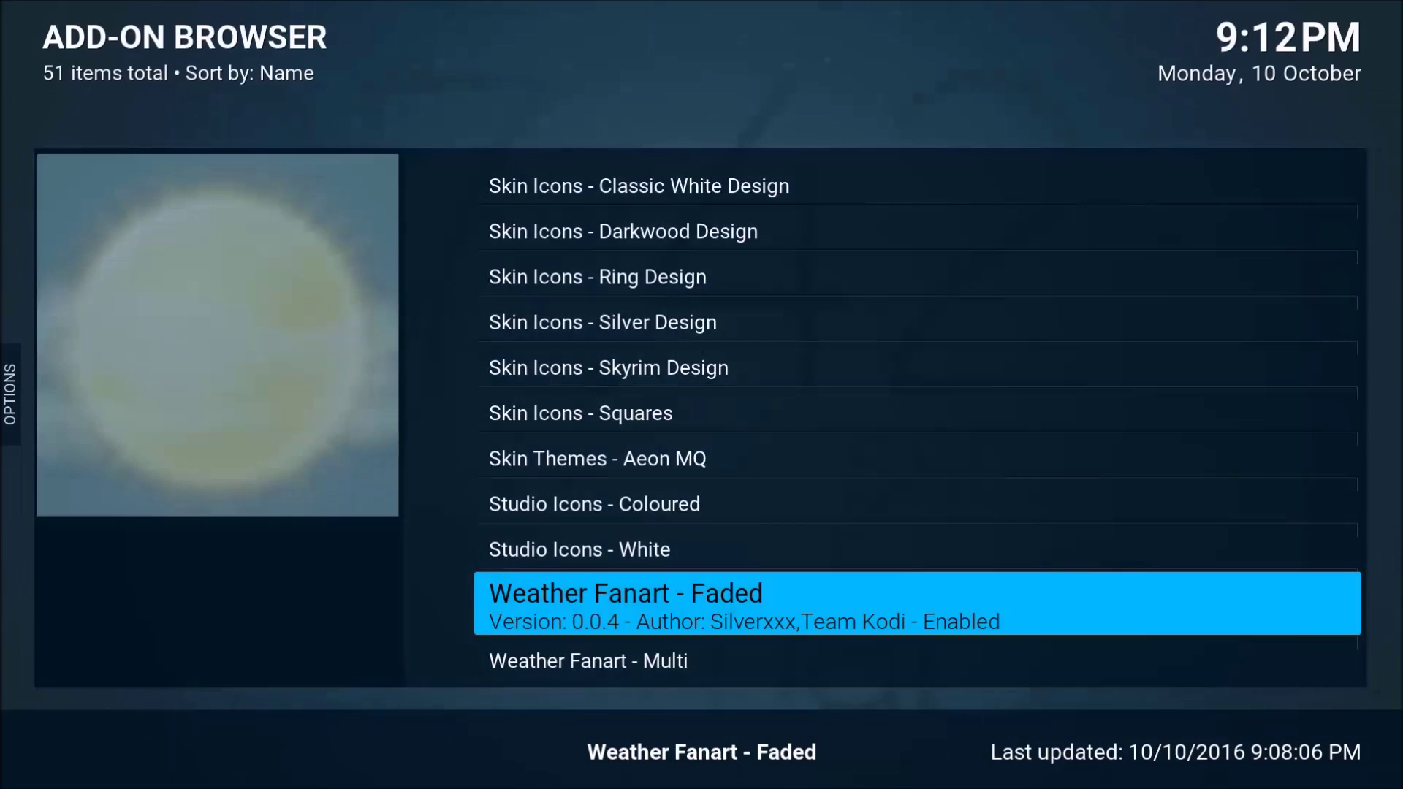
# Install the Studio Icons - White add-on and return to the add-on category list
pyautogui.press('Up')
pyautogui.press('Up')
pyautogui.press('Down')
pyautogui.press('Up')
pyautogui.press('Down')
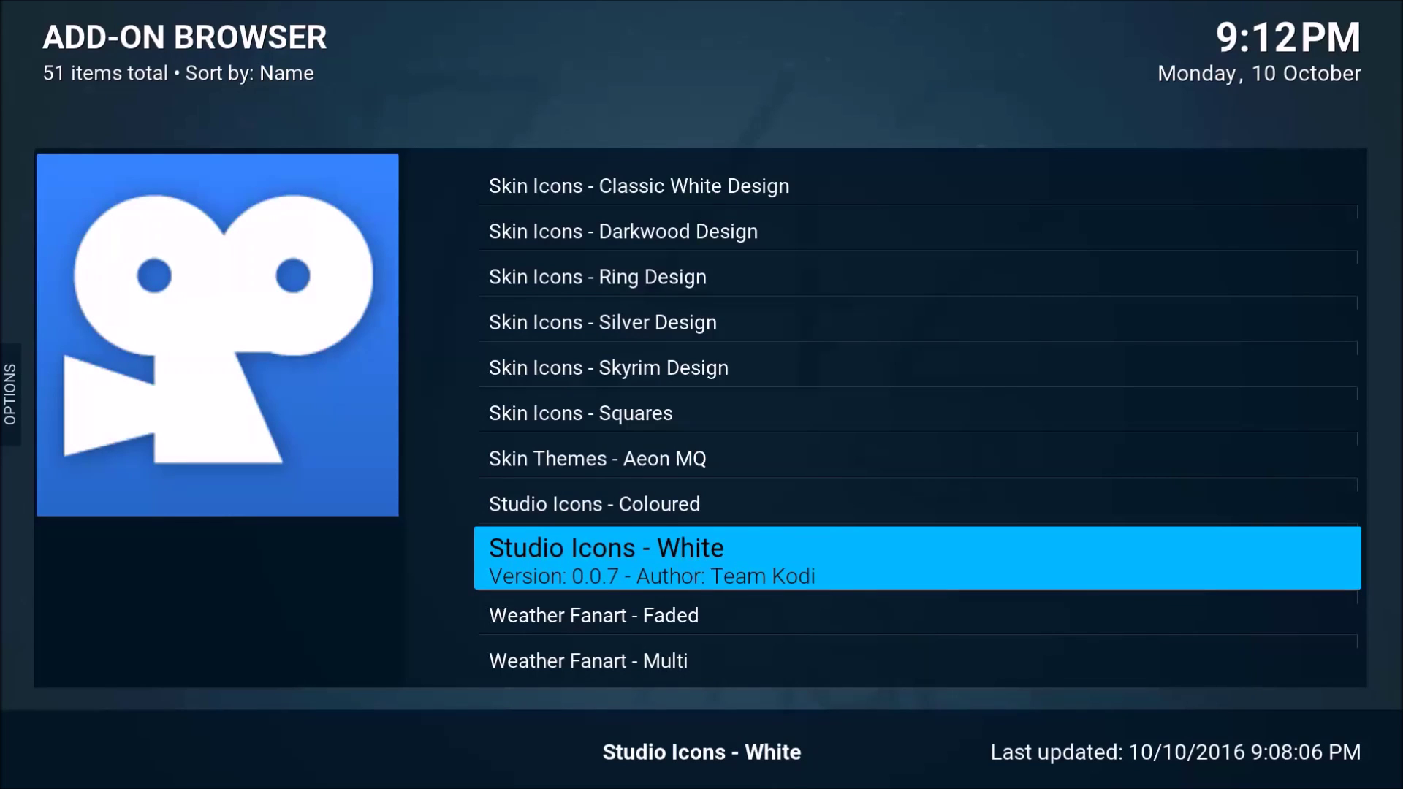
pyautogui.press('Return')
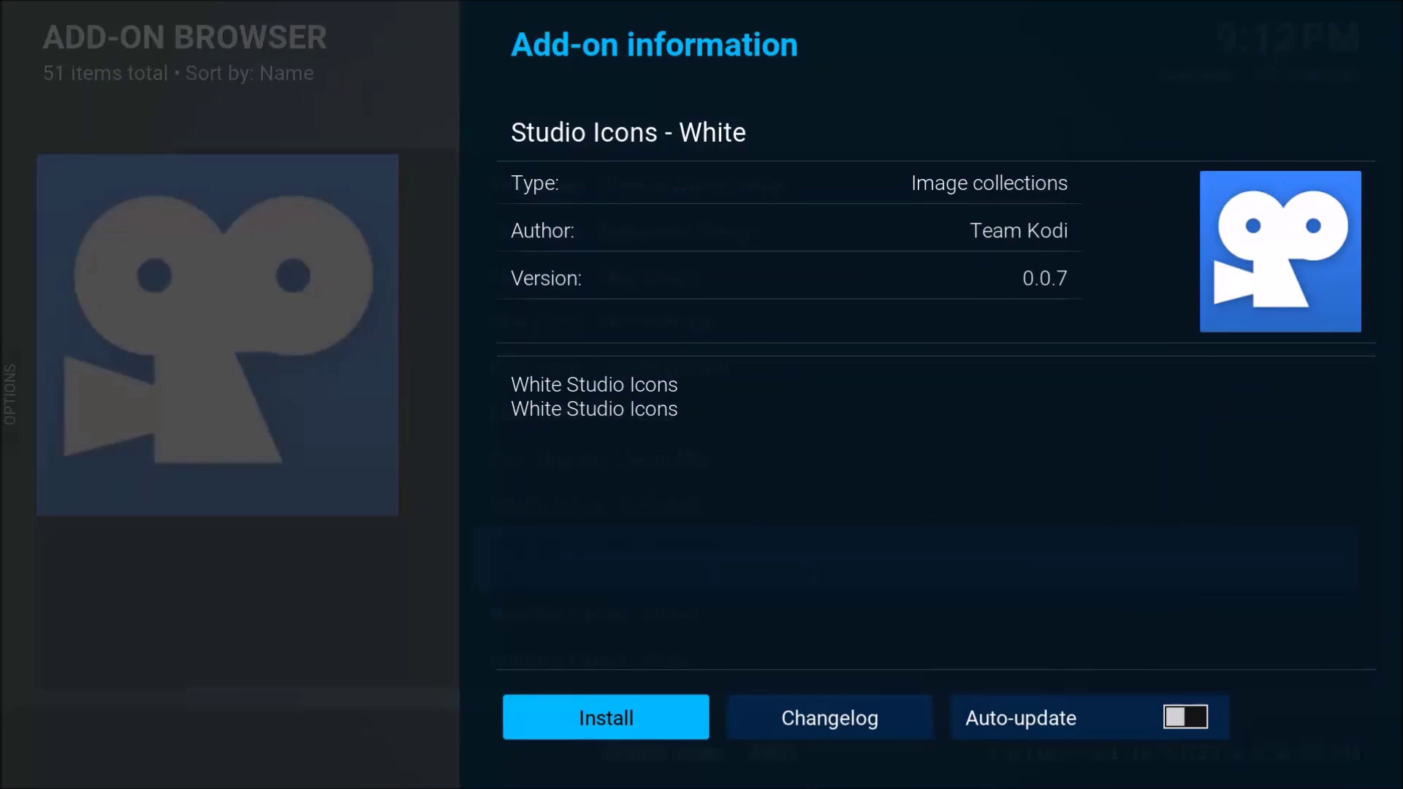
pyautogui.press('Return')
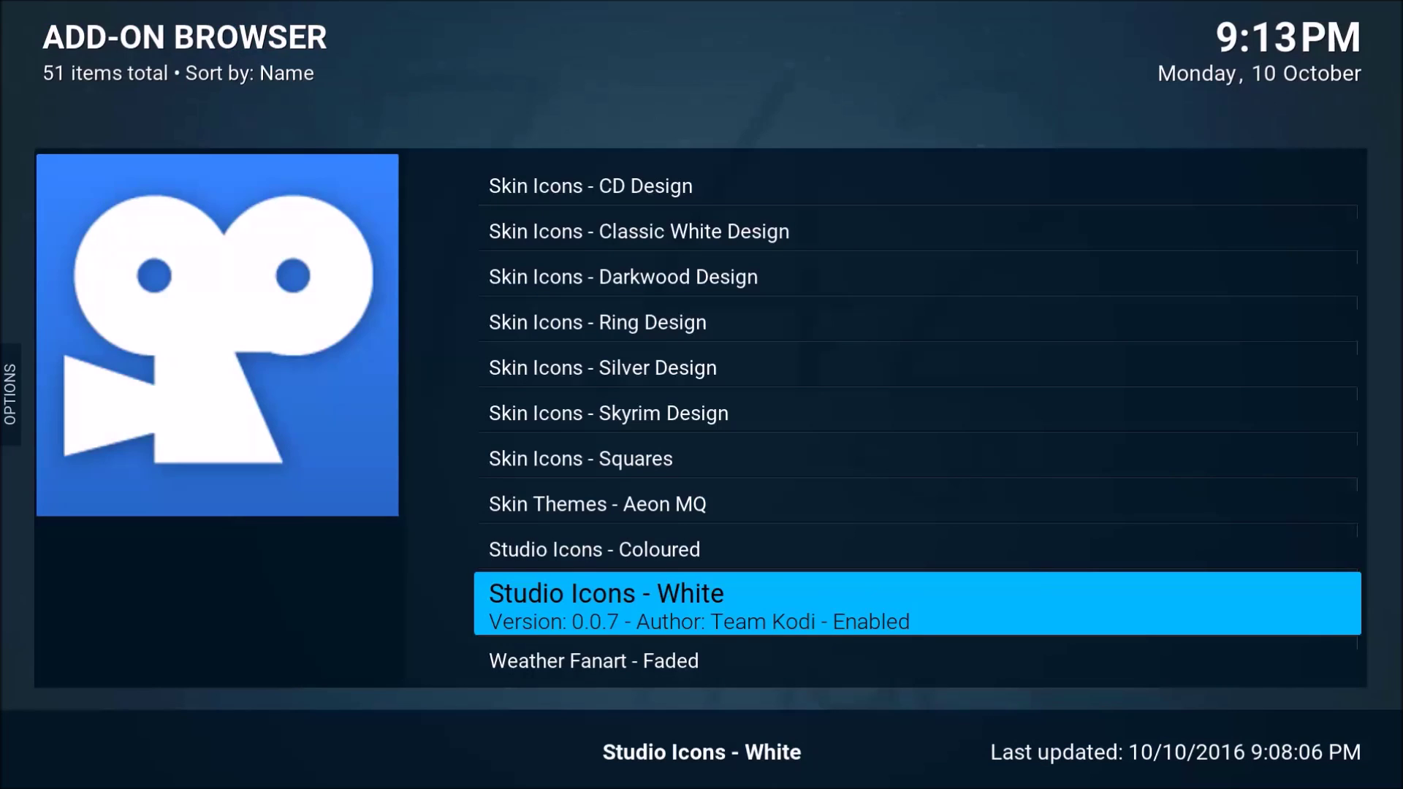
pyautogui.press('BackSpace')
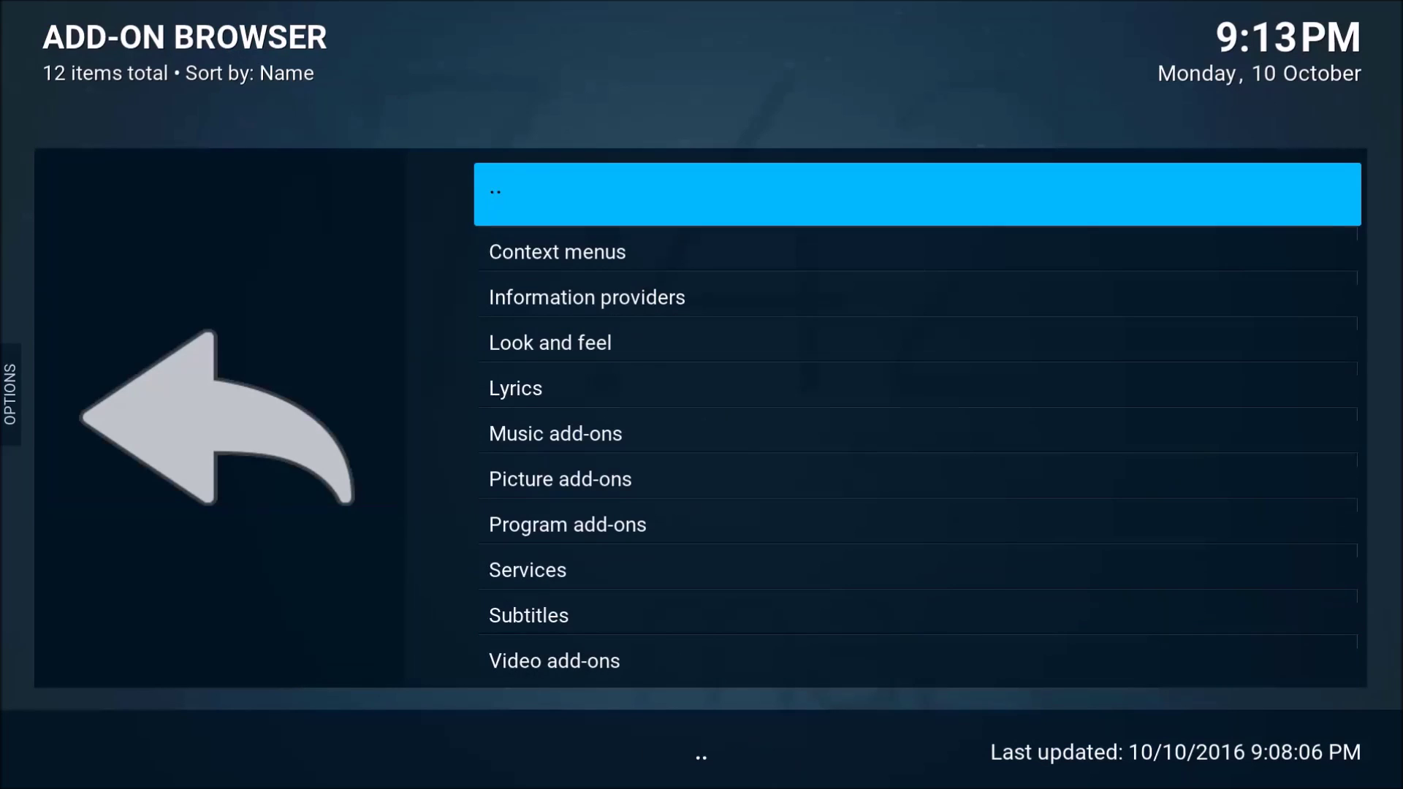
# Choose Netflix style homemenu layout 2 as Titan's homescreen layout
pyautogui.press('BackSpace')
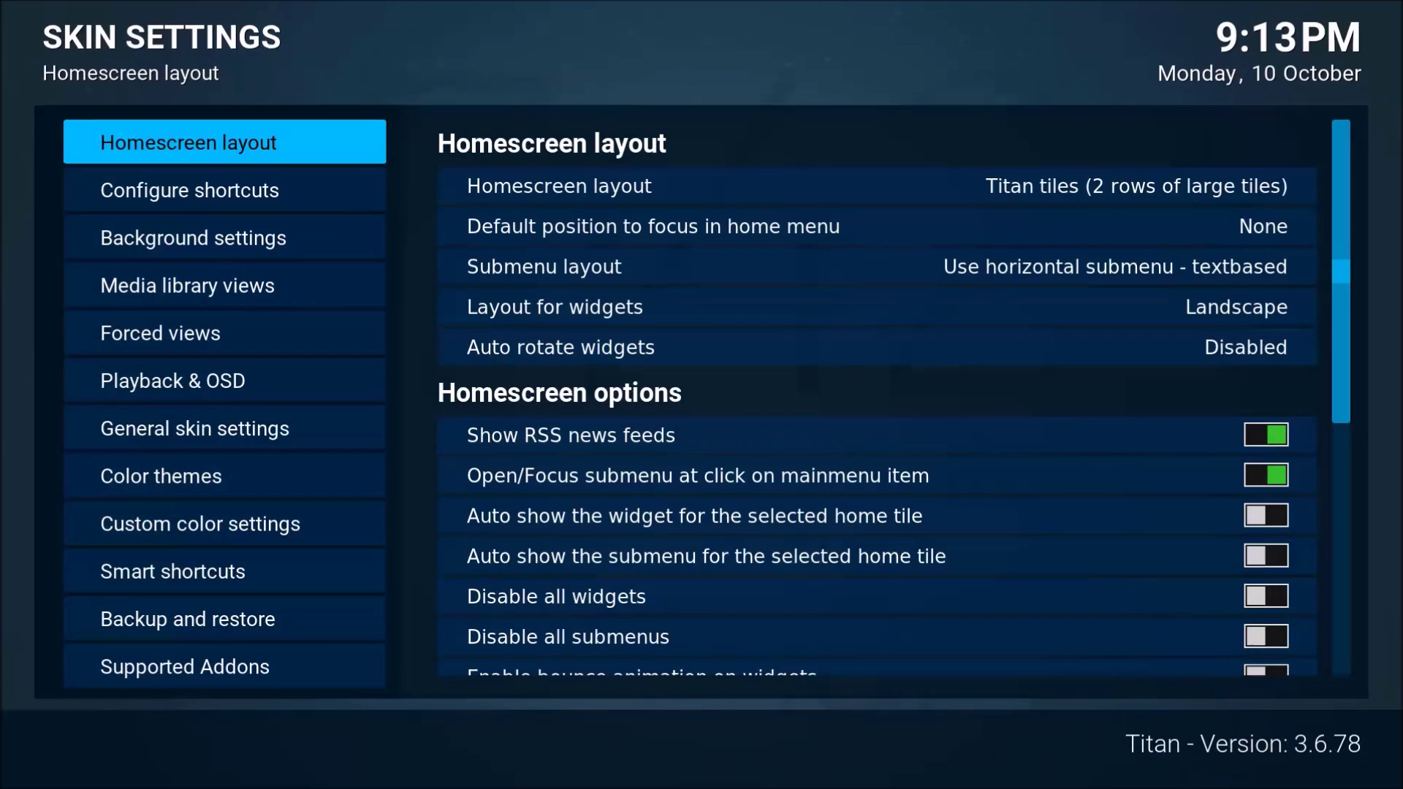
pyautogui.press('Right')
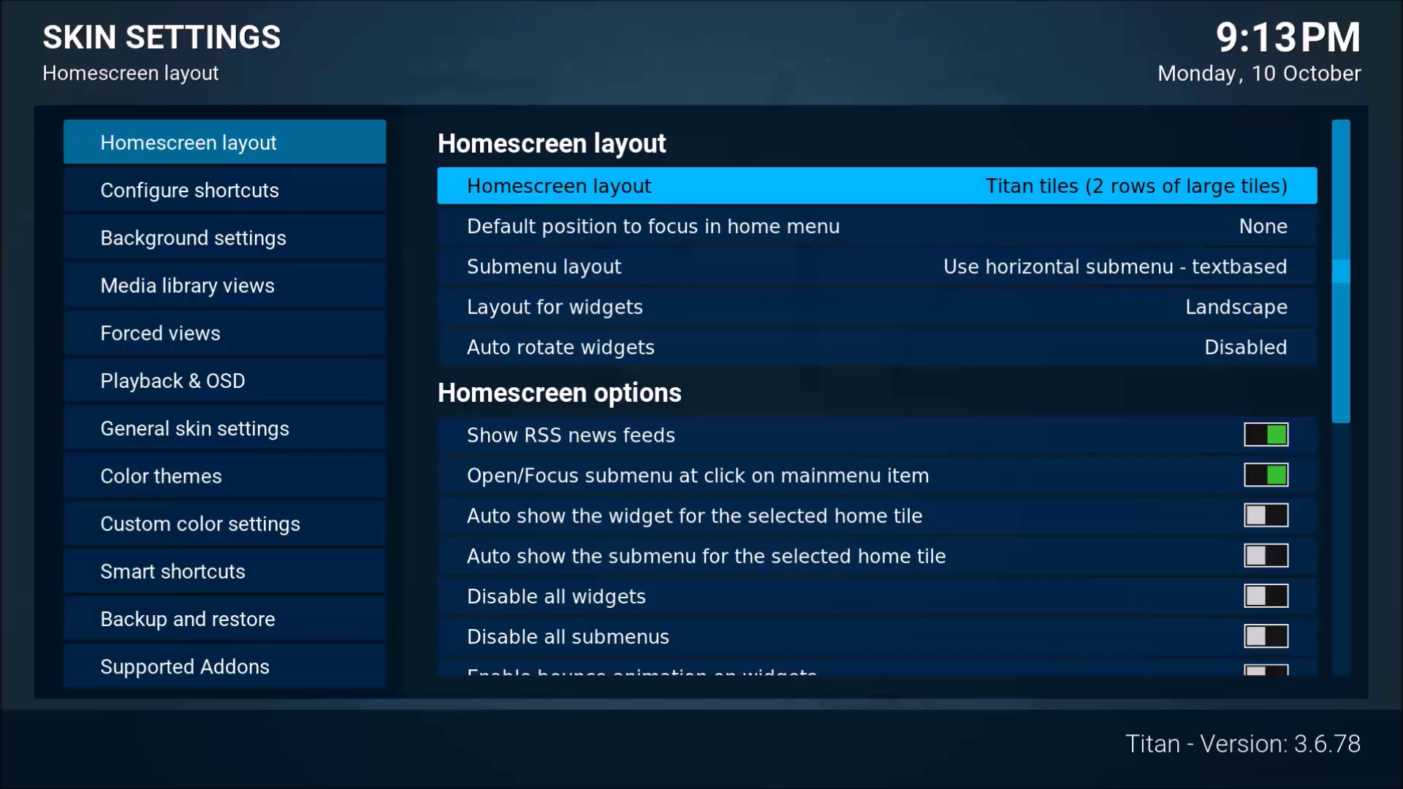
pyautogui.press('Return')
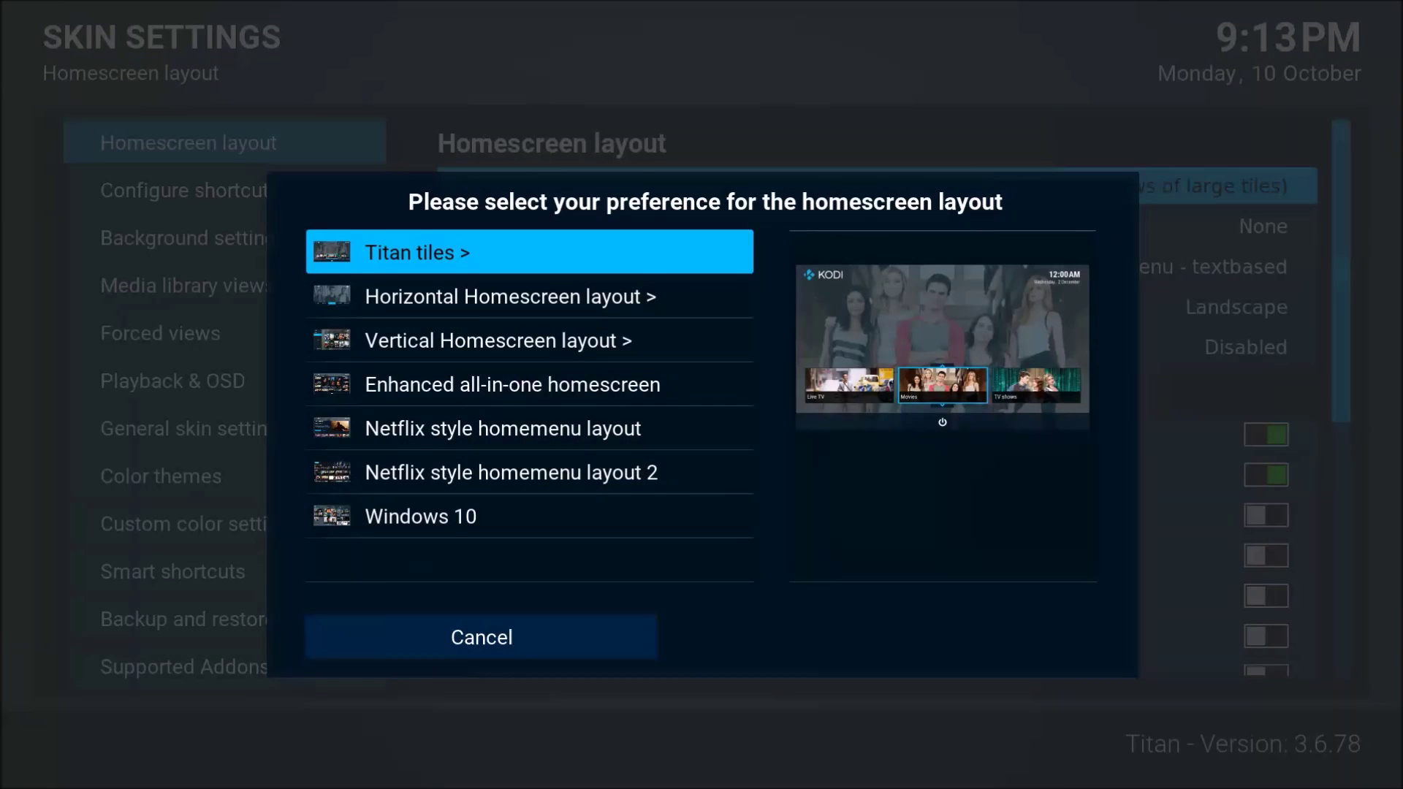
pyautogui.press('Down')
pyautogui.press('Down')
pyautogui.press('Down')
pyautogui.press('Down')
pyautogui.press('Down')
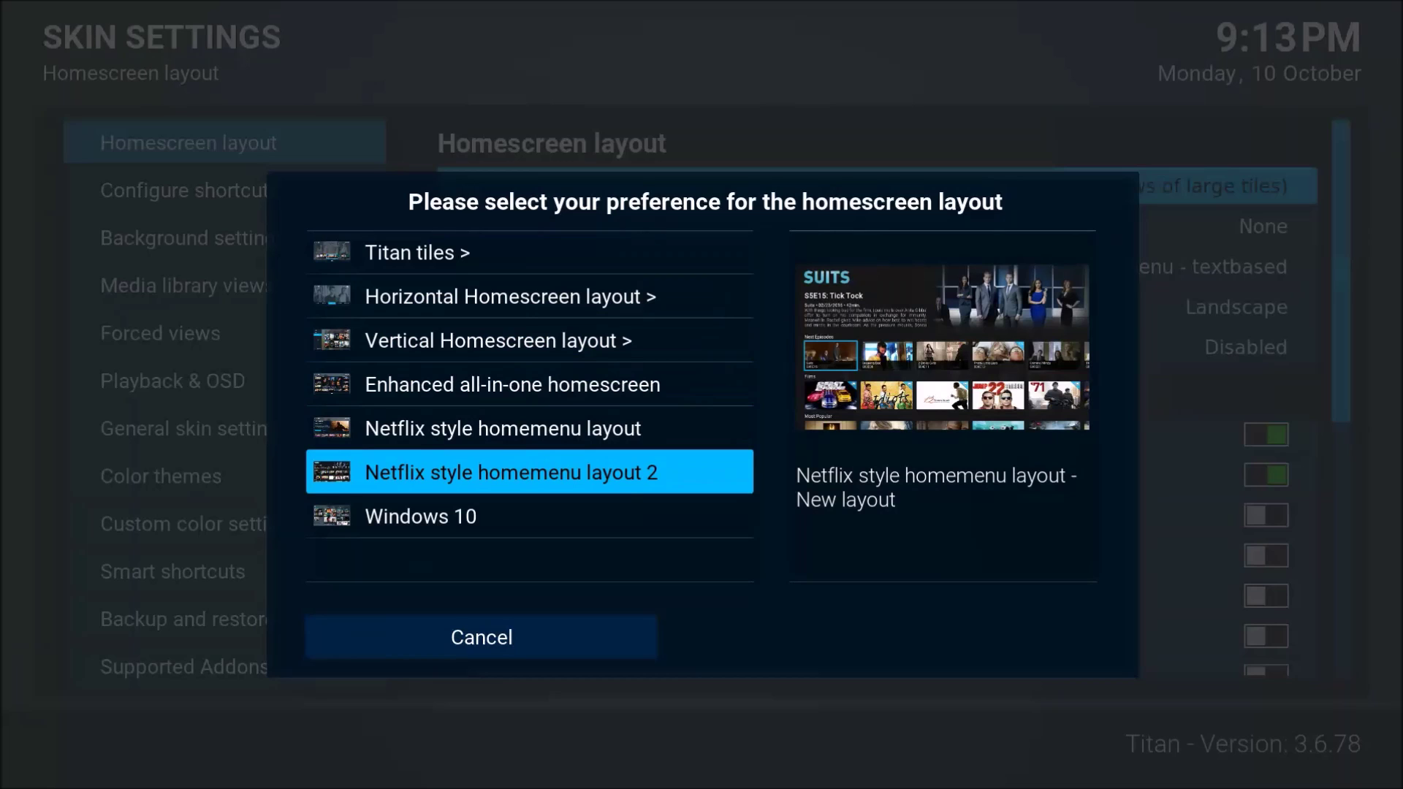
pyautogui.press('Return')
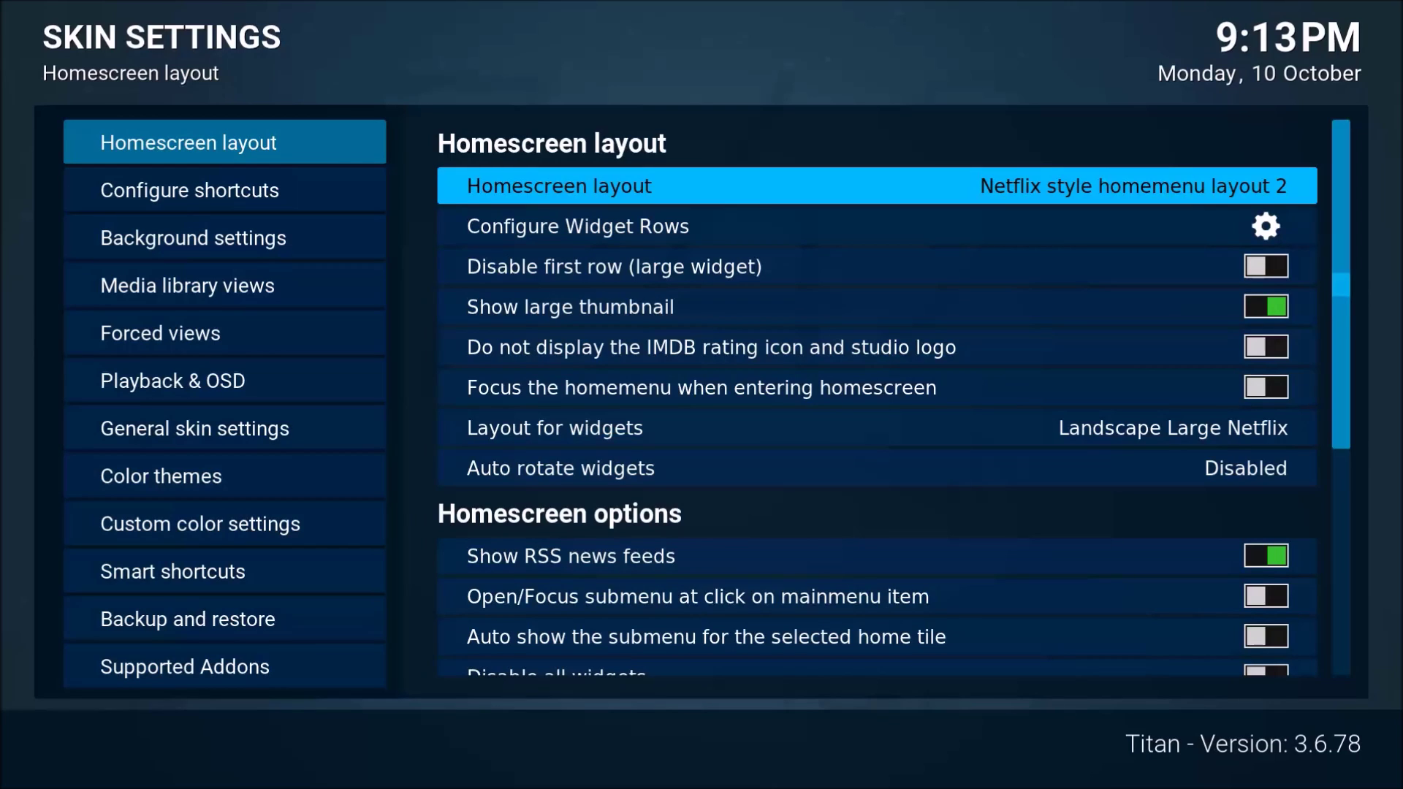
pyautogui.press('Down')
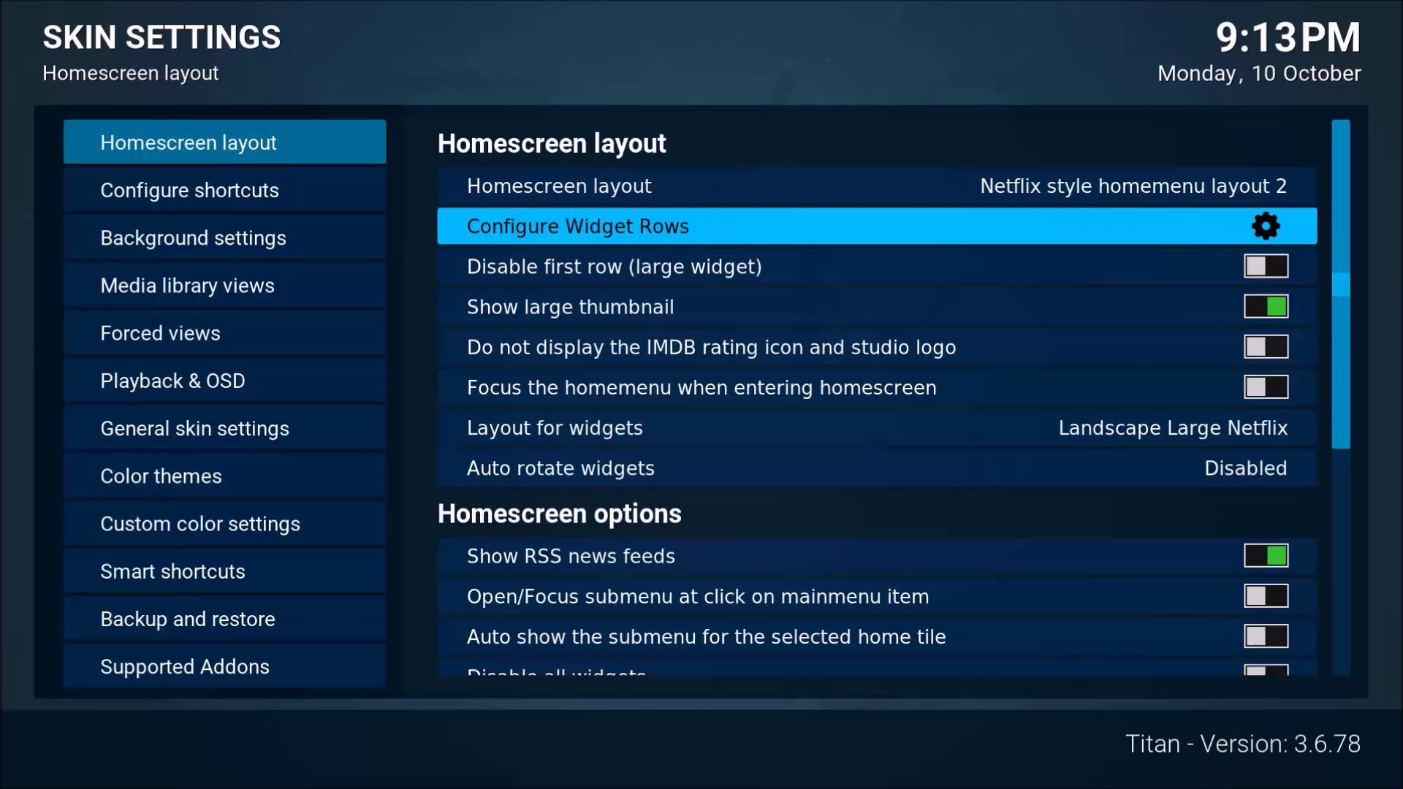
# Delete all default widget rows, including Movies, TV shows and Music, until the list shows <None>
pyautogui.press('Return')
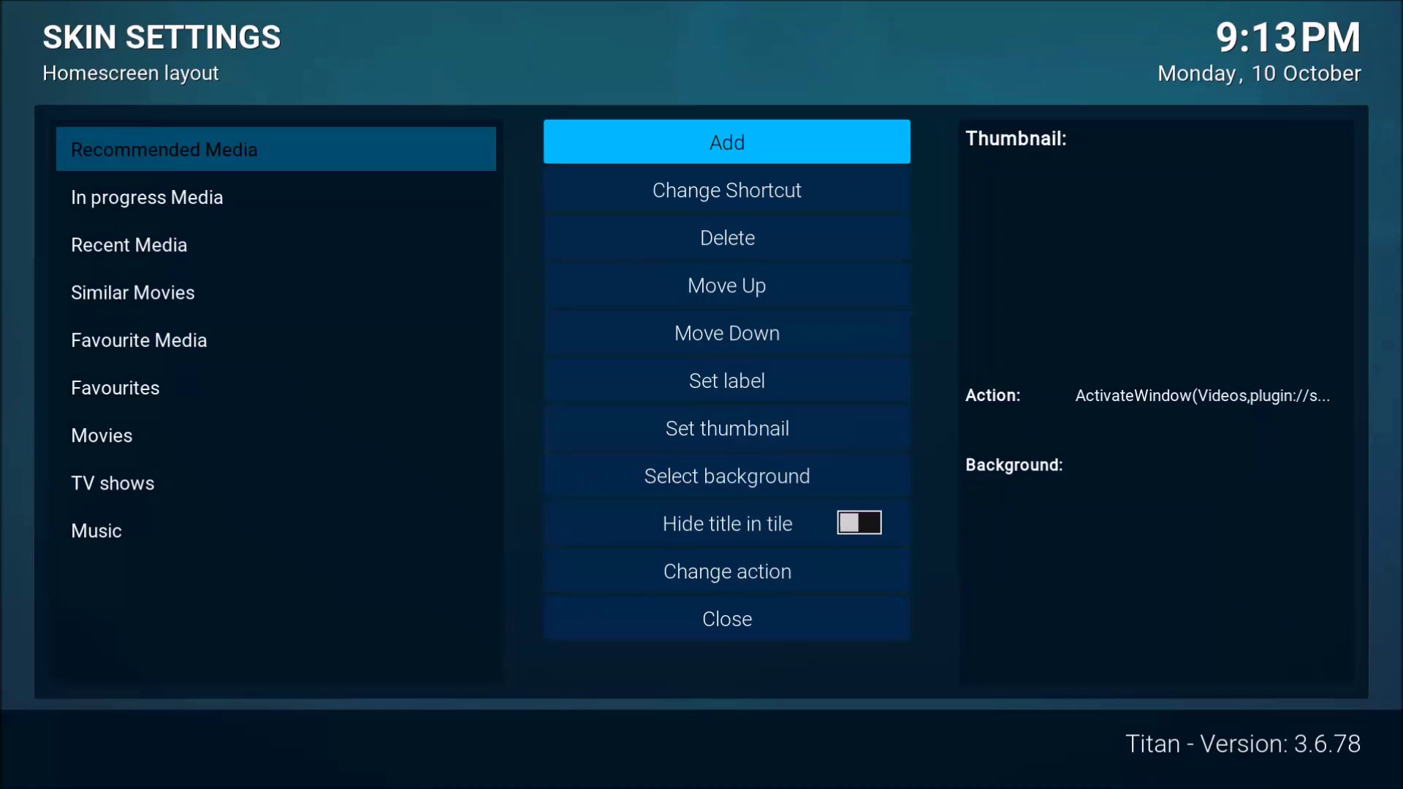
pyautogui.press('Left')
pyautogui.press('Right')
pyautogui.press('Left')
pyautogui.press('Down')
pyautogui.press('Down')
pyautogui.press('Down')
pyautogui.press('Down')
pyautogui.press('Up')
pyautogui.press('Up')
pyautogui.press('Up')
pyautogui.press('Up')
pyautogui.press('Right')
pyautogui.press('Down')
pyautogui.press('Down')
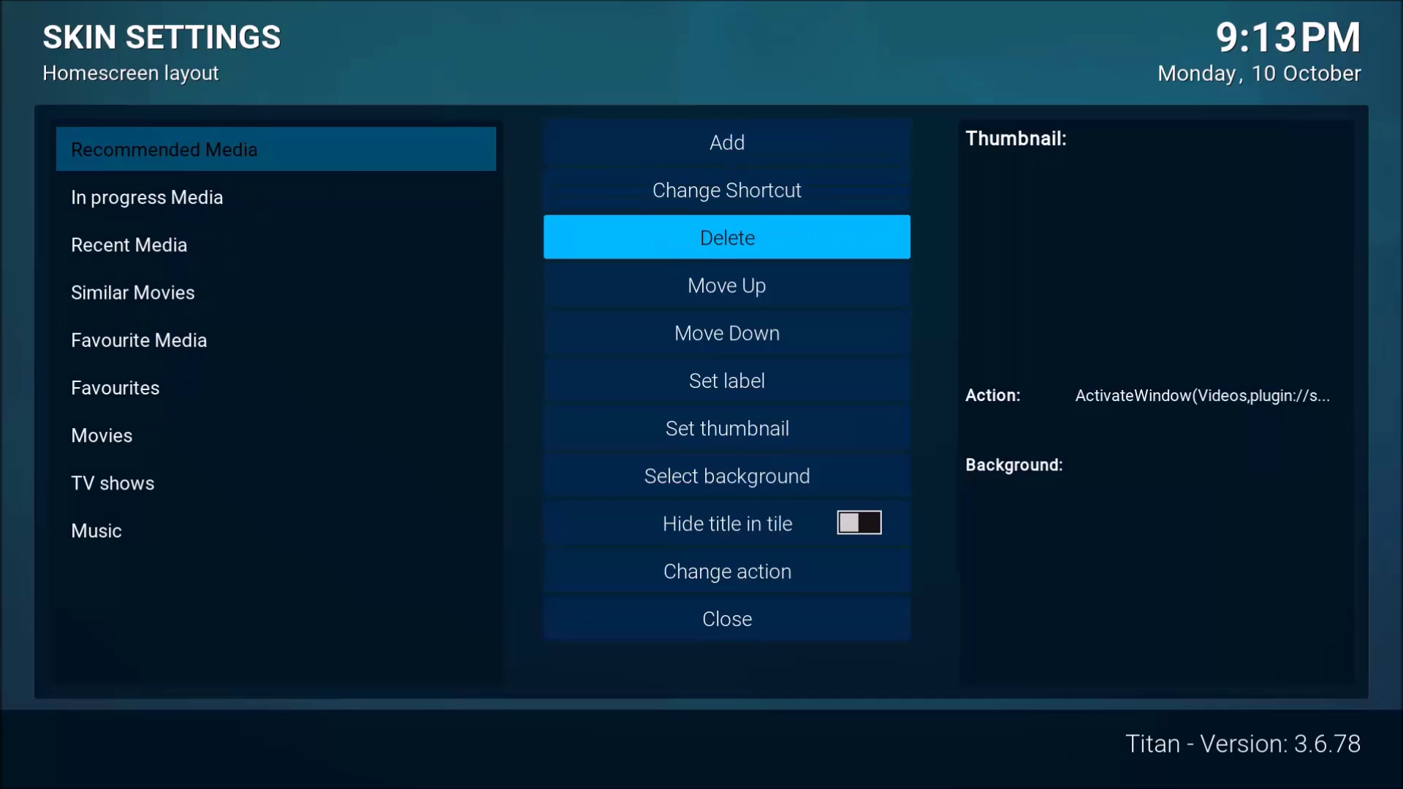
pyautogui.press('Return')
pyautogui.press('Return')
pyautogui.press('Return')
pyautogui.press('Return')
pyautogui.press('Return')
pyautogui.press('Return')
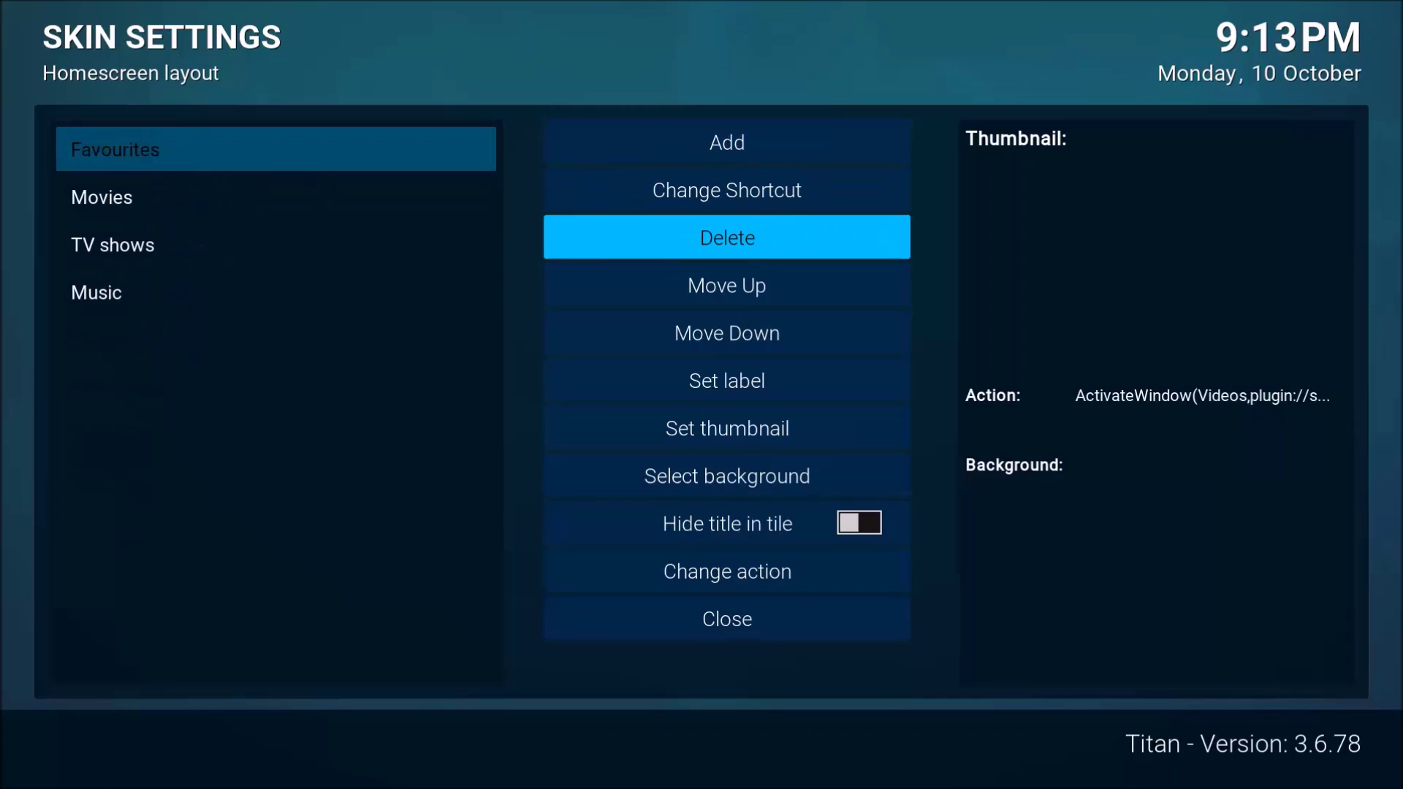
pyautogui.press('Return')
pyautogui.press('Return')
pyautogui.press('Return')
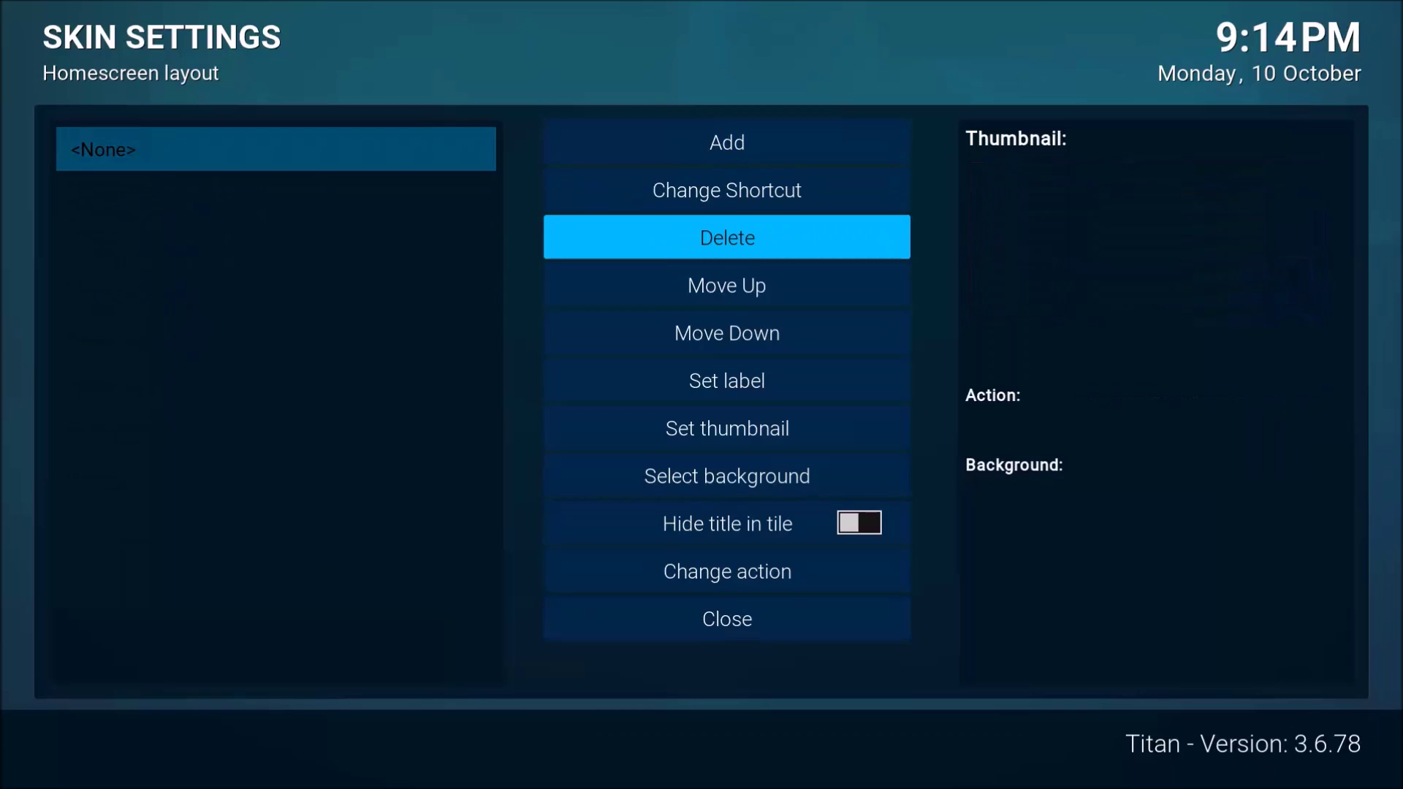
# Add a new widget row to bring up the Choose item for menu dialog
pyautogui.press('Up')
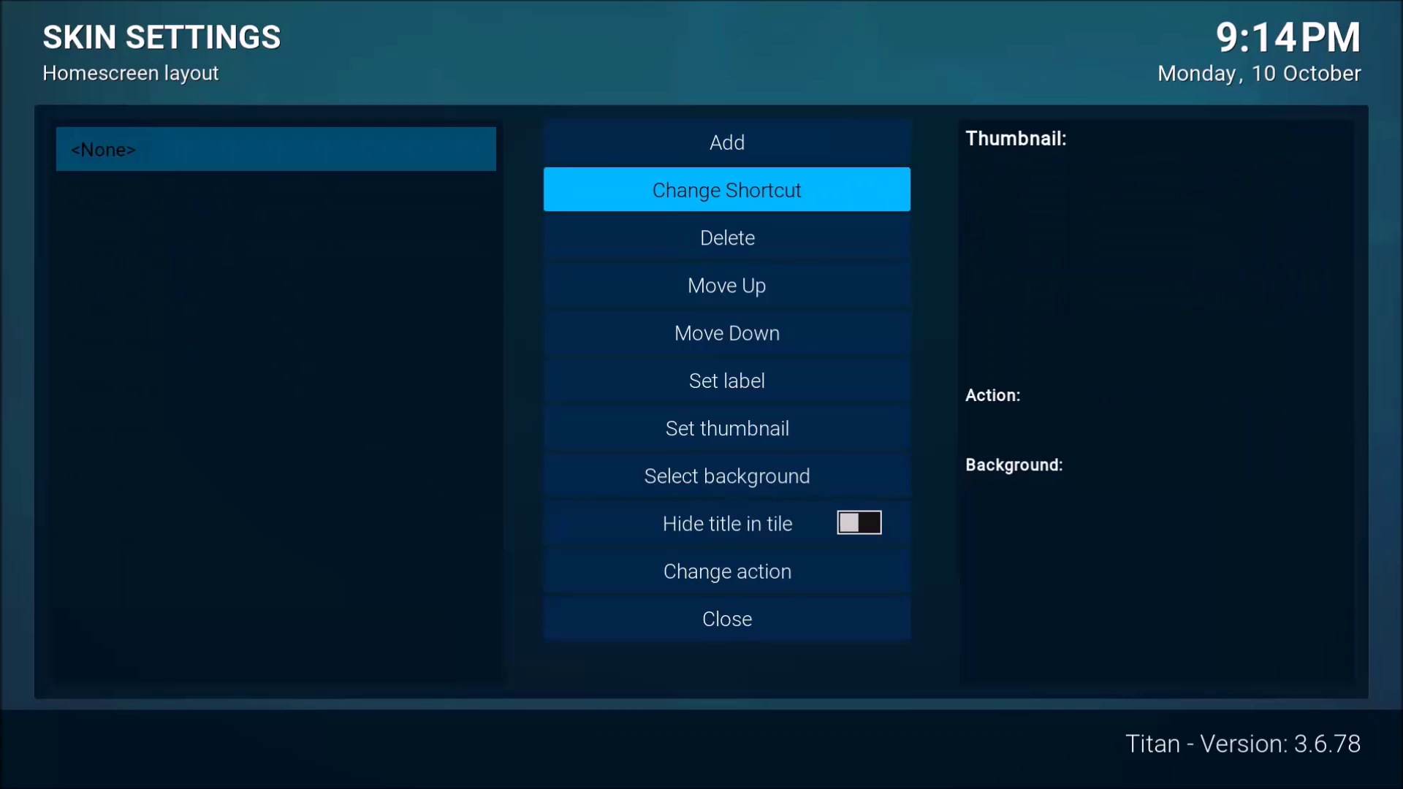
pyautogui.press('Up')
pyautogui.press('Return')
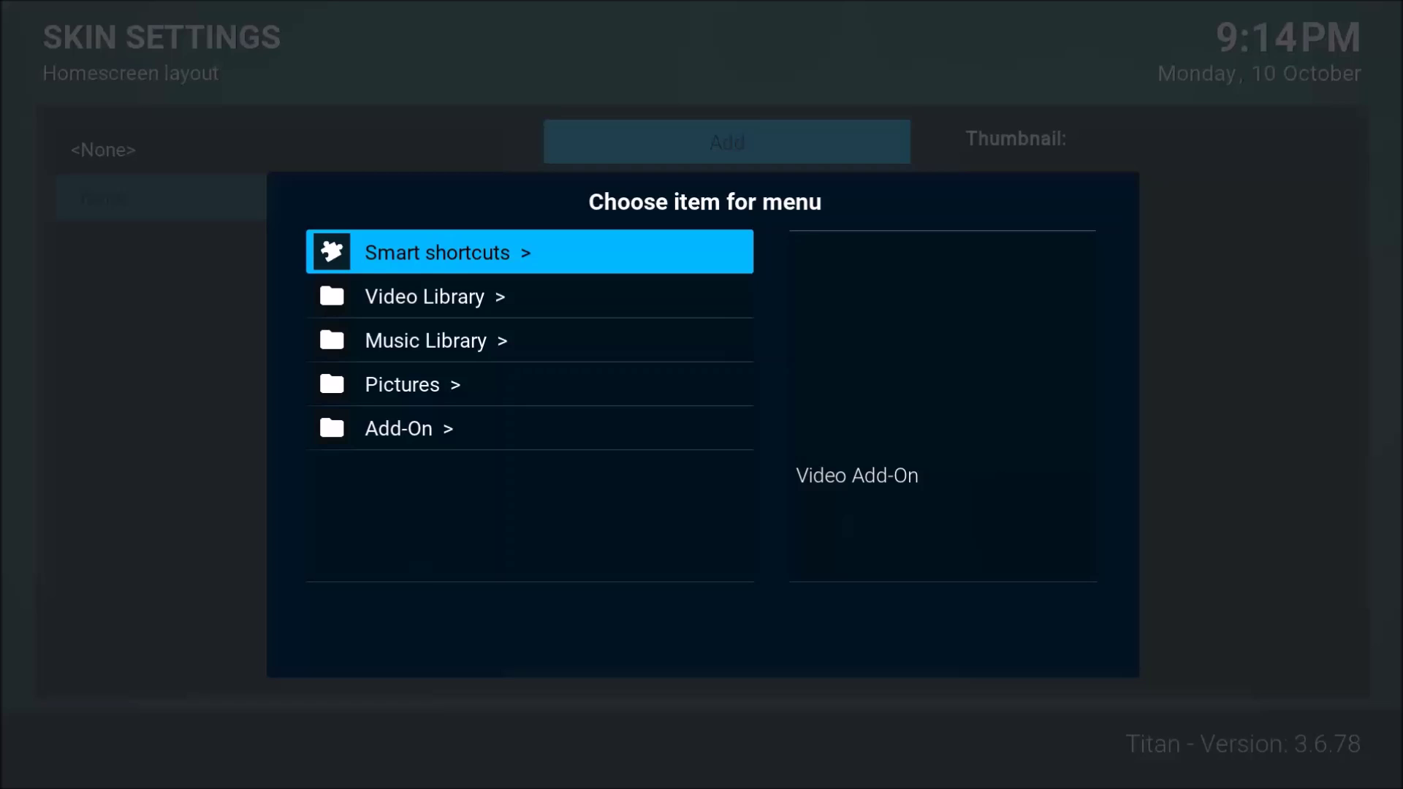
# Browse Add-On > Video Add-On to the Exodus add-on's sections
pyautogui.press('Down')
pyautogui.press('Down')
pyautogui.press('Down')
pyautogui.press('Down')
pyautogui.press('Return')
pyautogui.press('Down')
pyautogui.press('Down')
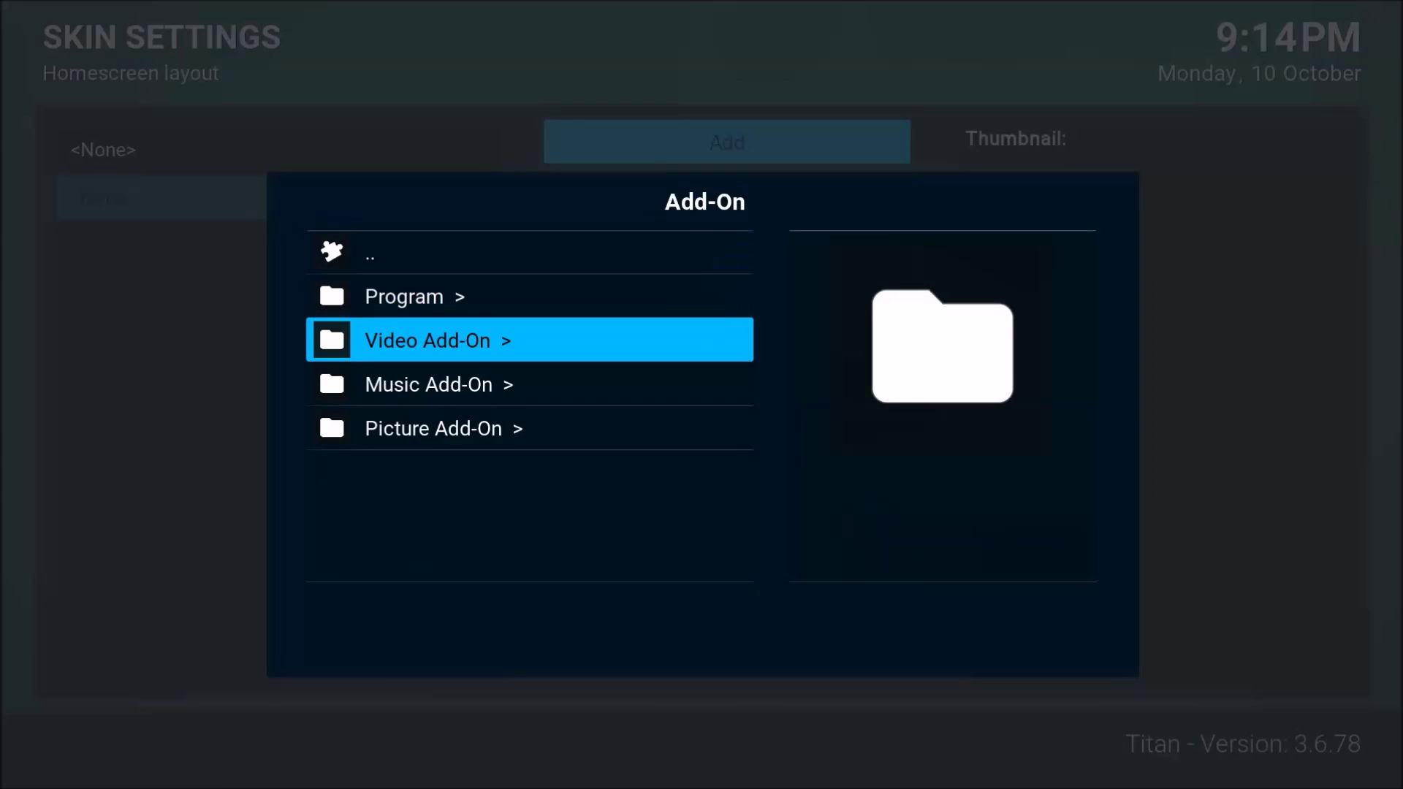
pyautogui.press('Return')
pyautogui.press('Down')
pyautogui.press('Down')
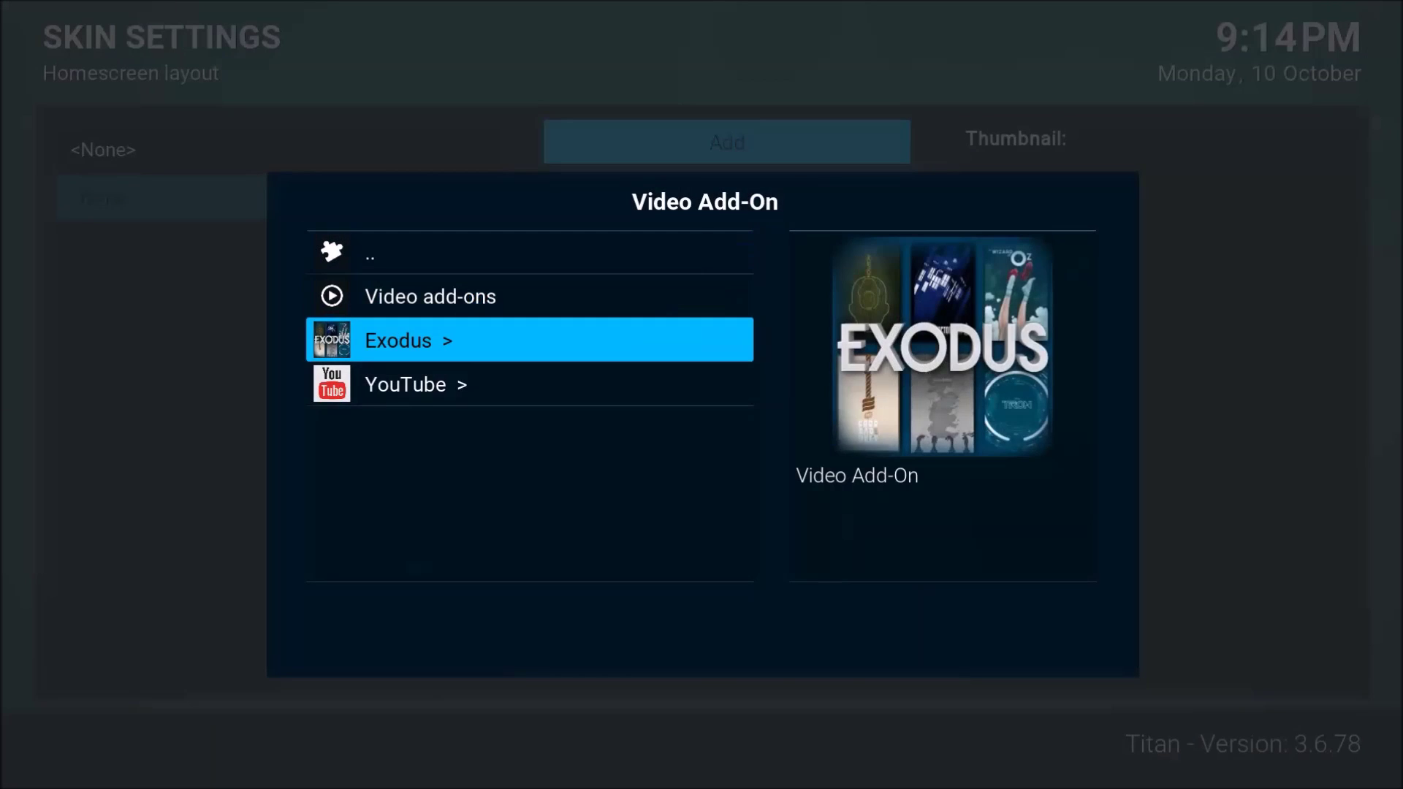
pyautogui.press('Return')
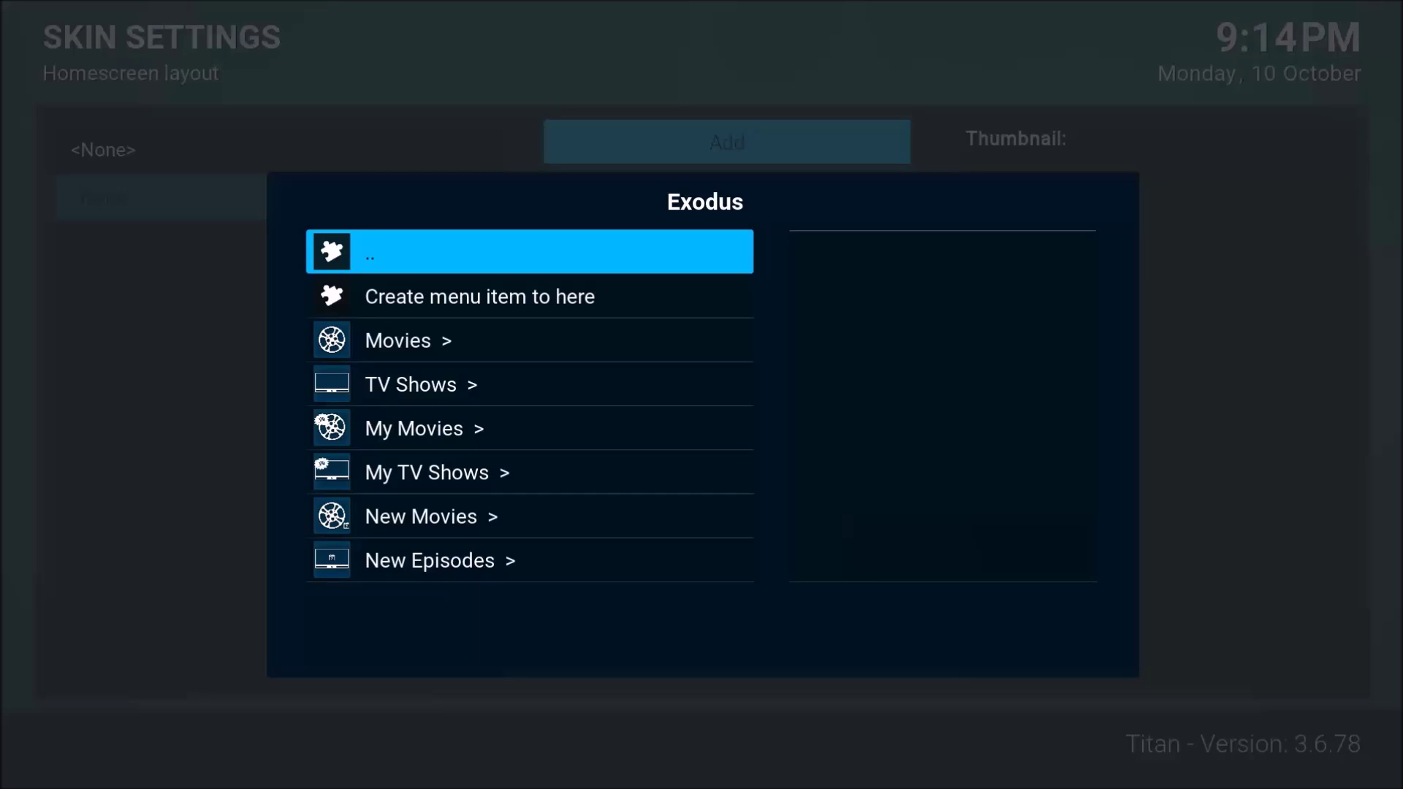
# Open Exodus Movies > People Watching as the new row's shortcut target
pyautogui.press('Down')
pyautogui.press('Down')
pyautogui.press('Down')
pyautogui.press('Down')
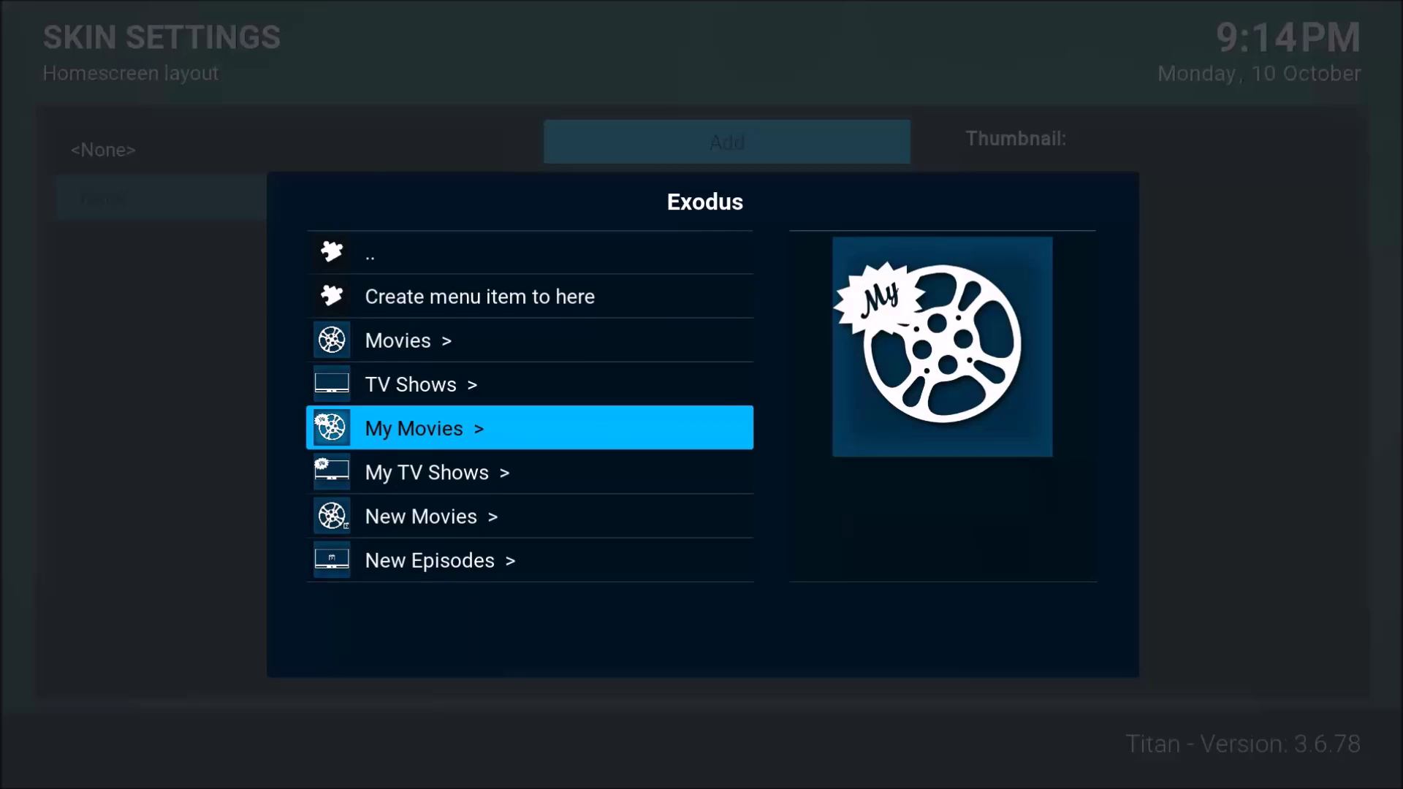
pyautogui.press('Up')
pyautogui.press('Up')
pyautogui.press('Return')
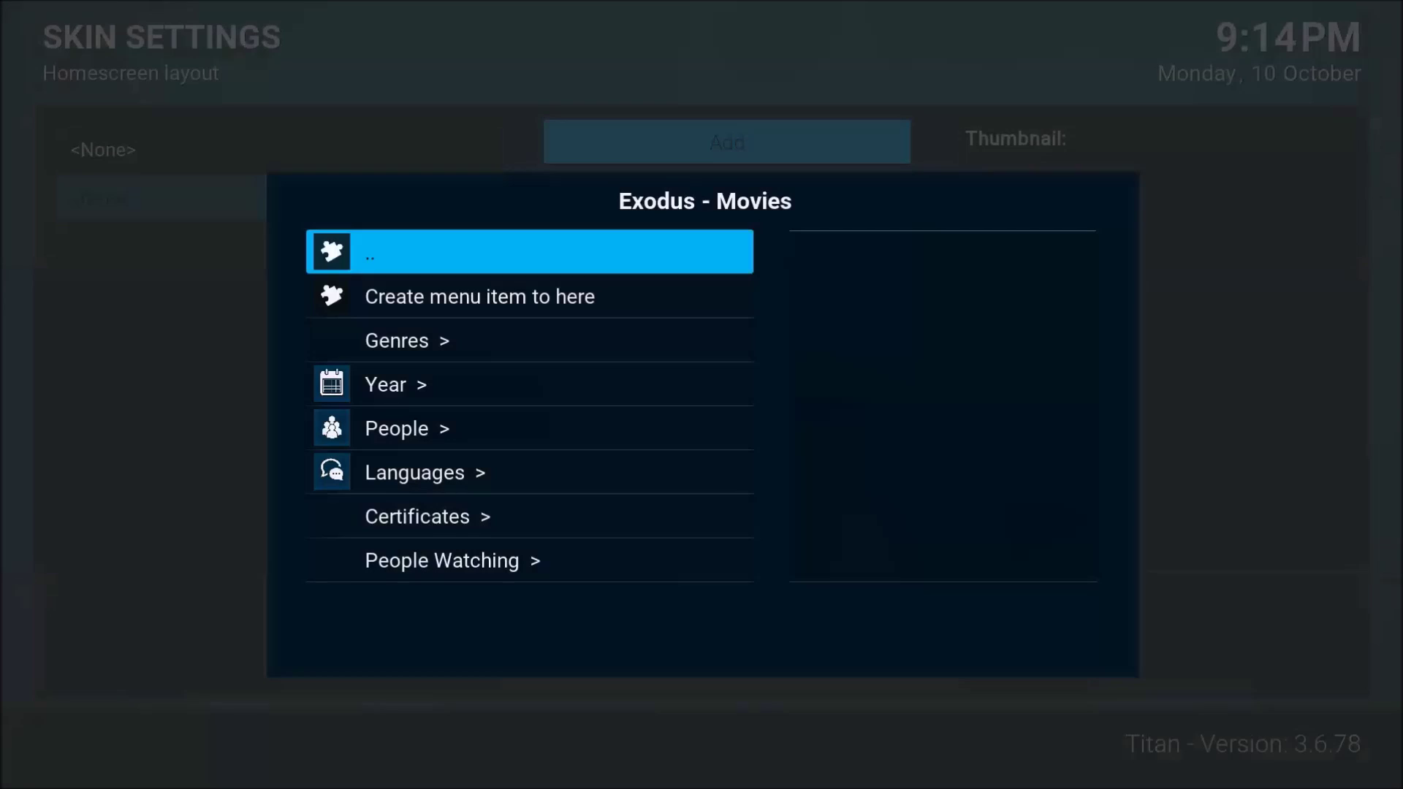
pyautogui.press('Down')
pyautogui.press('Down')
pyautogui.press('Down')
pyautogui.press('Down')
pyautogui.press('Down')
pyautogui.press('Down')
pyautogui.press('Down')
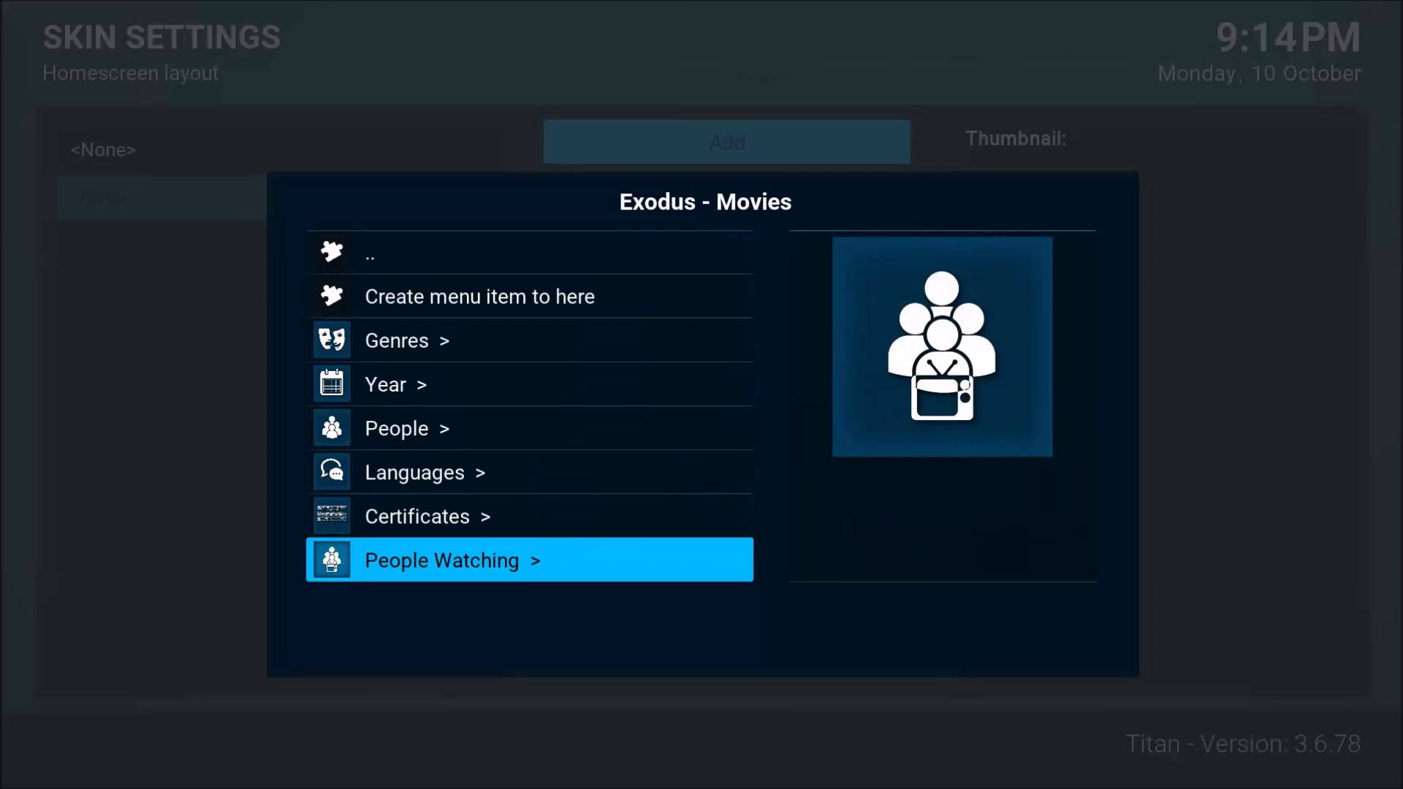
pyautogui.press('Return')
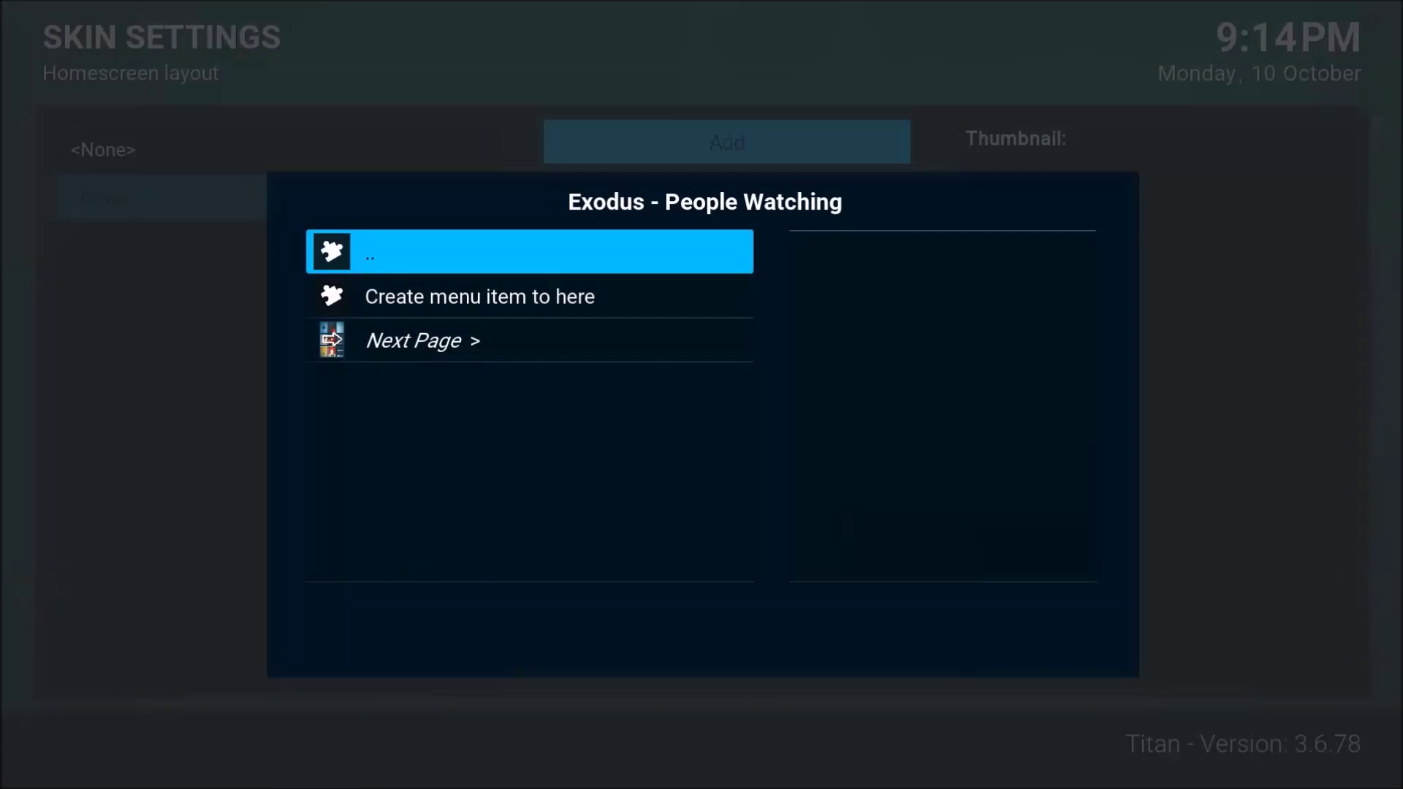
pyautogui.press('Down')
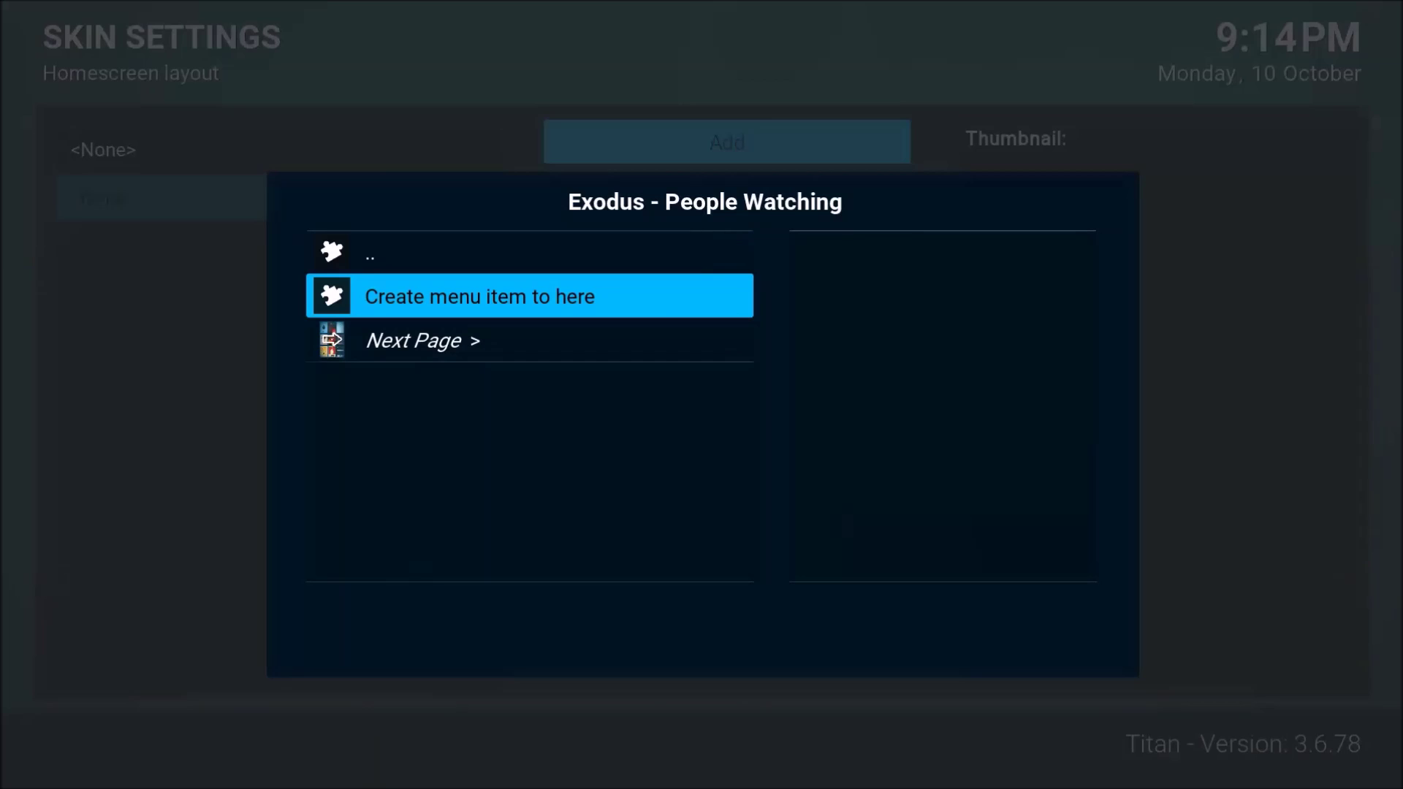